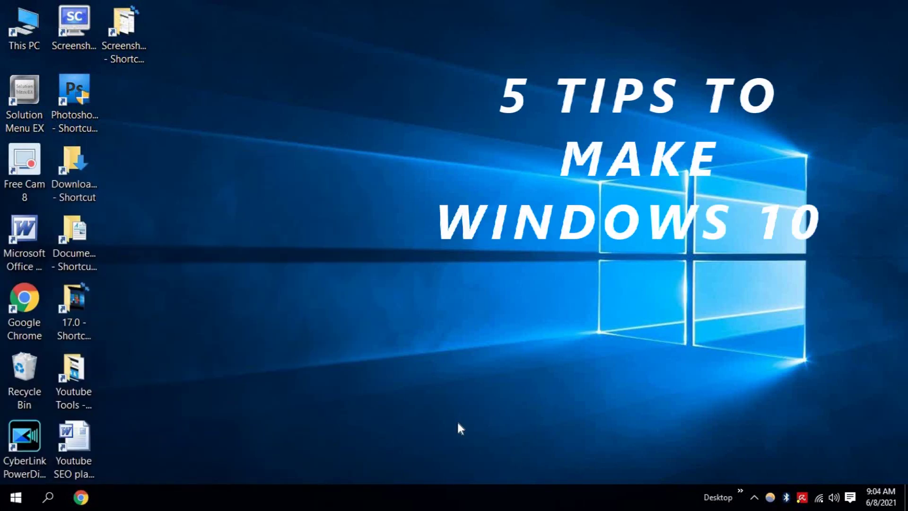
Launch System Configuration via 'msconfig' and open Task Manager's startup list from its Startup tab
click(16, 502)
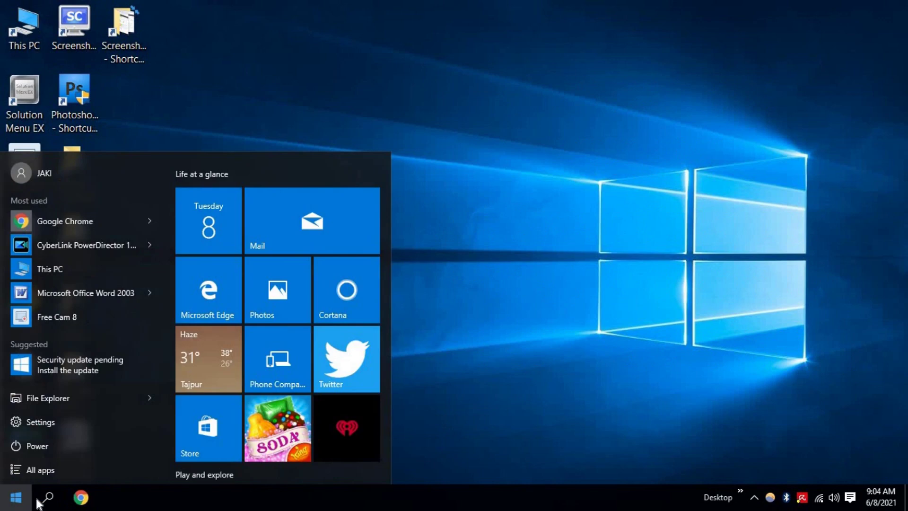
click(472, 359)
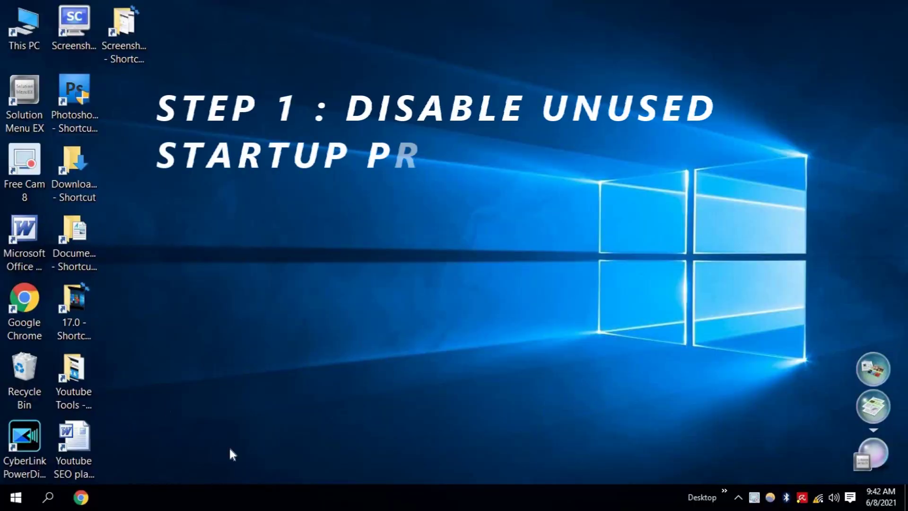
click(49, 501)
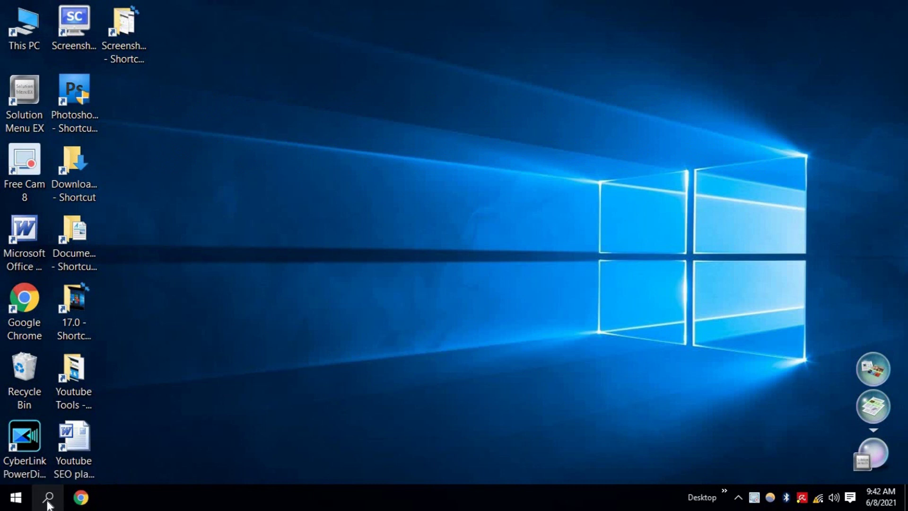
text(m)
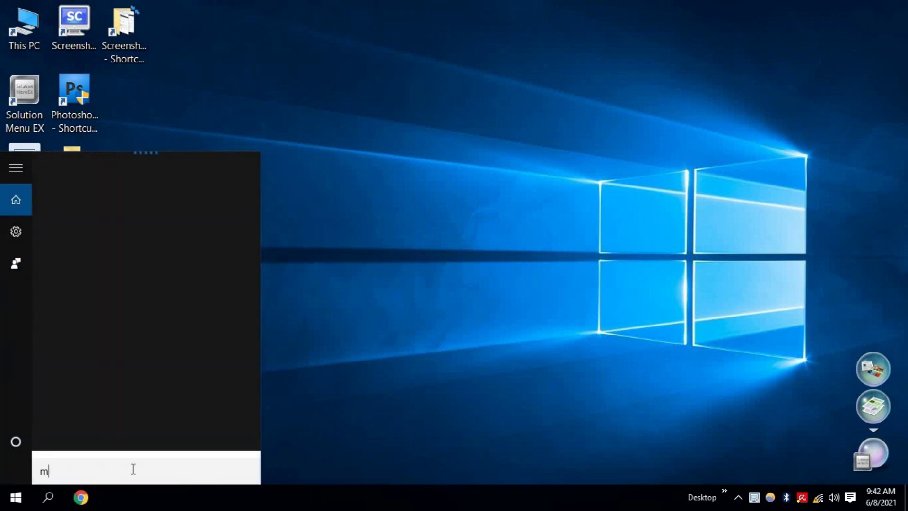
text(sconf)
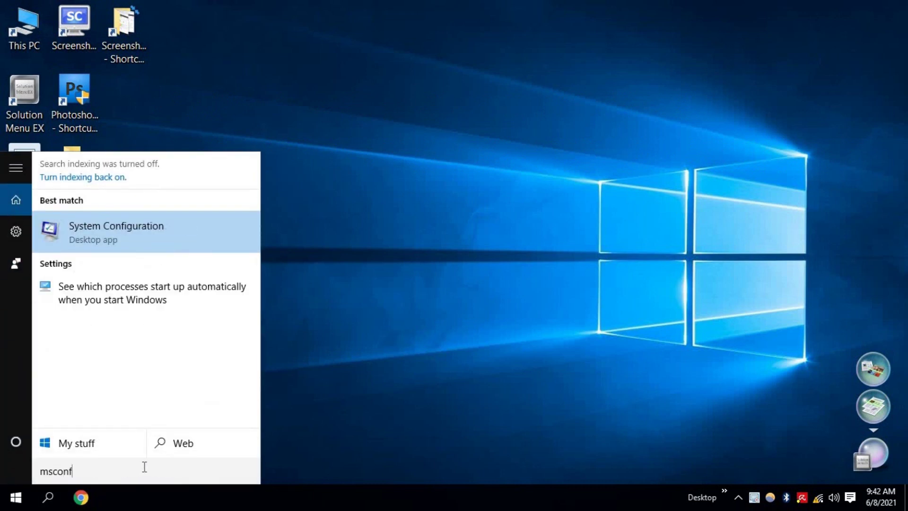
text(ig)
click(127, 234)
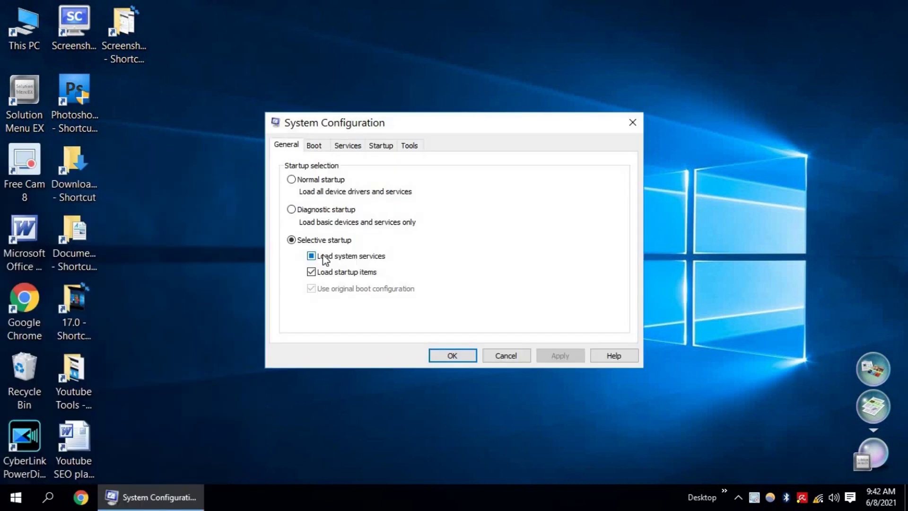
click(383, 147)
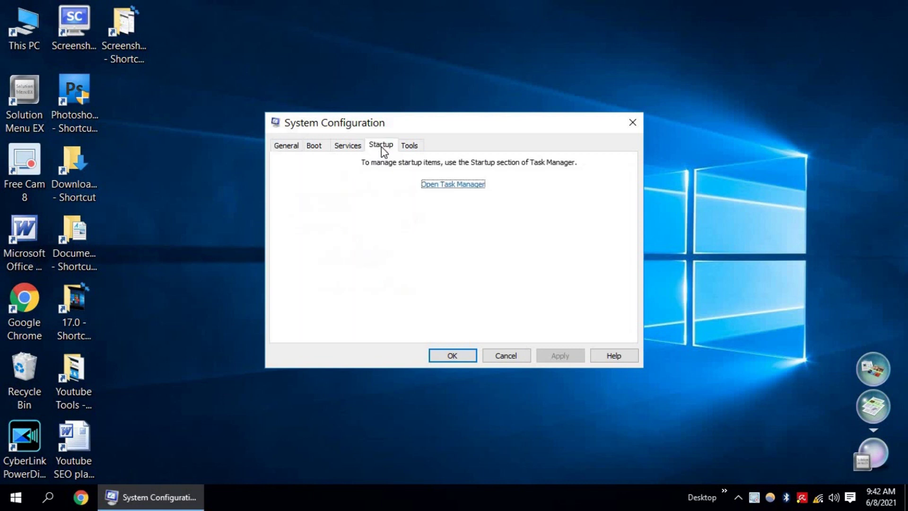
click(446, 184)
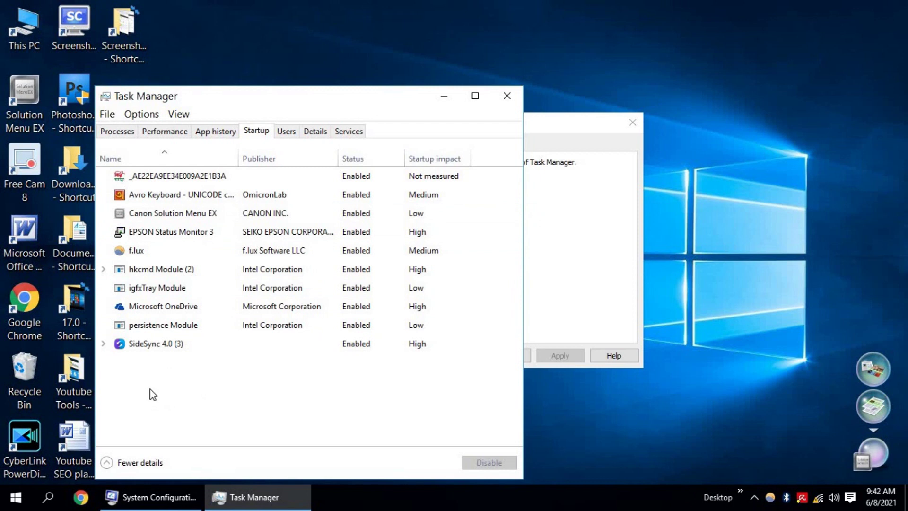
Disable SideSync 4.0, Microsoft OneDrive and Avro Keyboard as startup programs
right_click(146, 346)
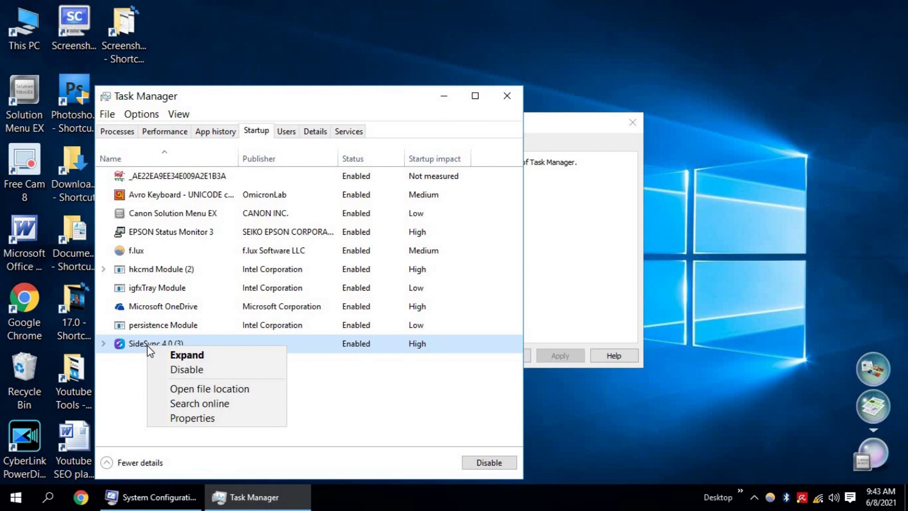
click(190, 374)
right_click(158, 306)
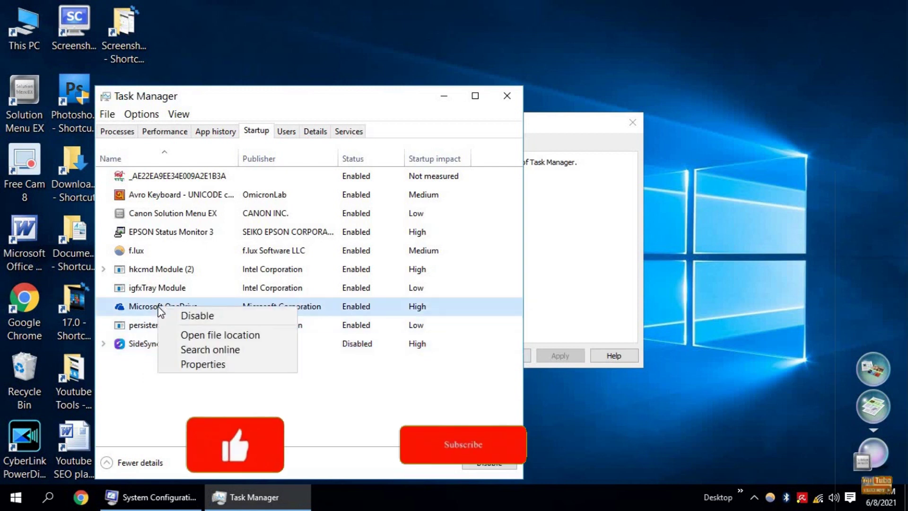
click(198, 319)
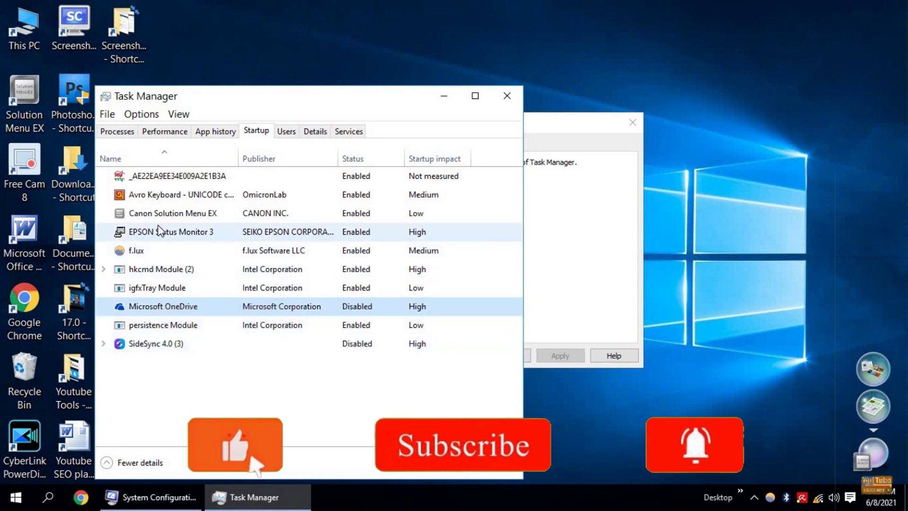
right_click(164, 199)
click(193, 203)
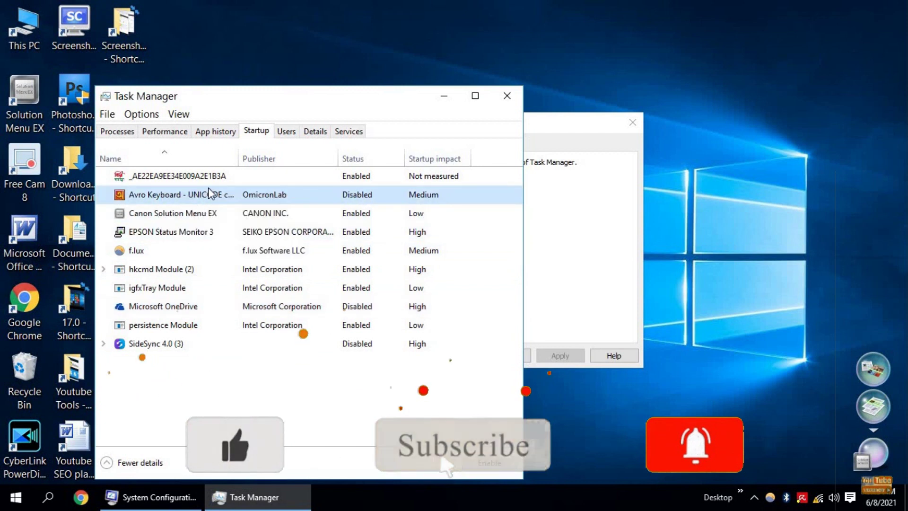
Close Task Manager and disable the Application Layer Gateway and three Xbox Live services
click(508, 95)
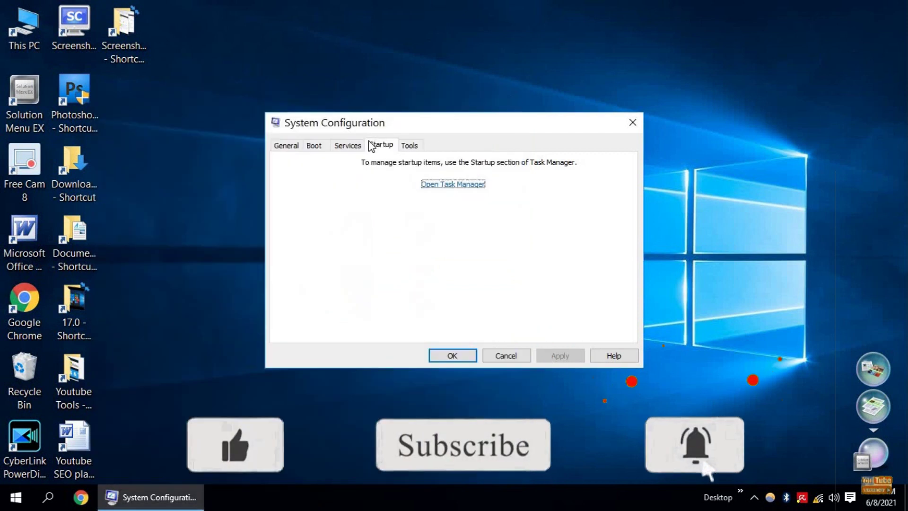
click(348, 146)
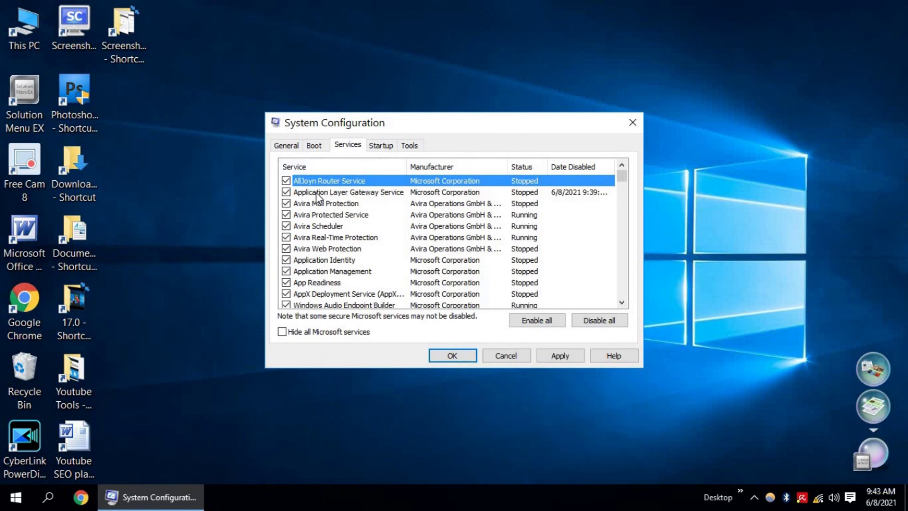
click(286, 193)
drag(621, 182, 622, 291)
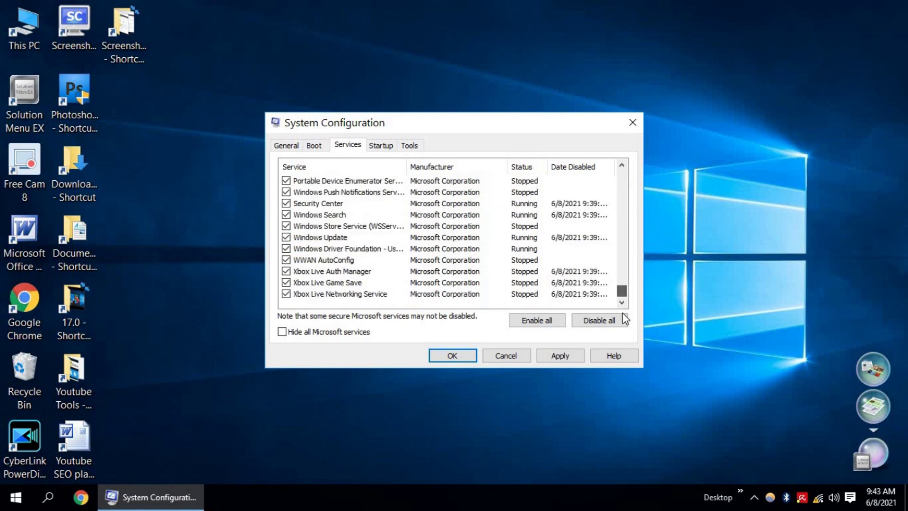
click(286, 294)
click(285, 283)
click(285, 272)
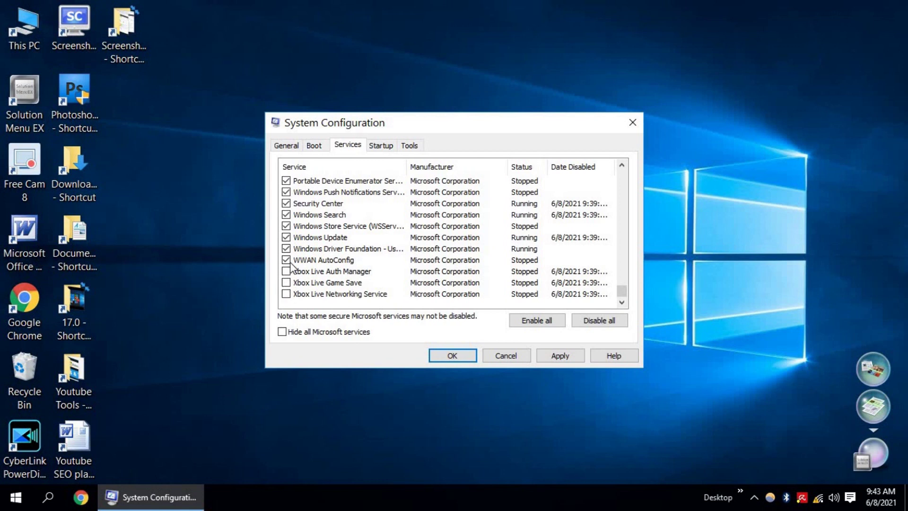
Disable Windows Update, Security Center, Windows Search and Smart Card Removal Policy, then apply and confirm
click(285, 237)
click(286, 204)
click(286, 215)
drag(620, 292, 620, 244)
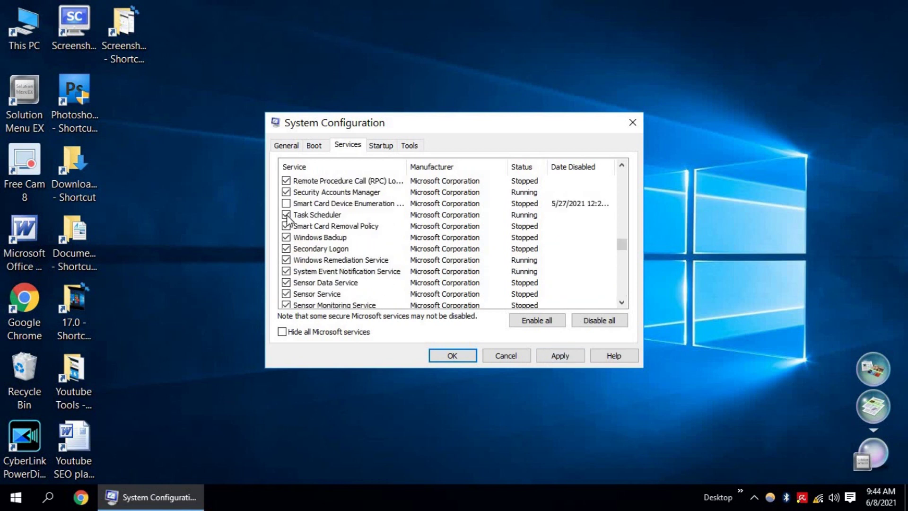
click(286, 215)
click(554, 357)
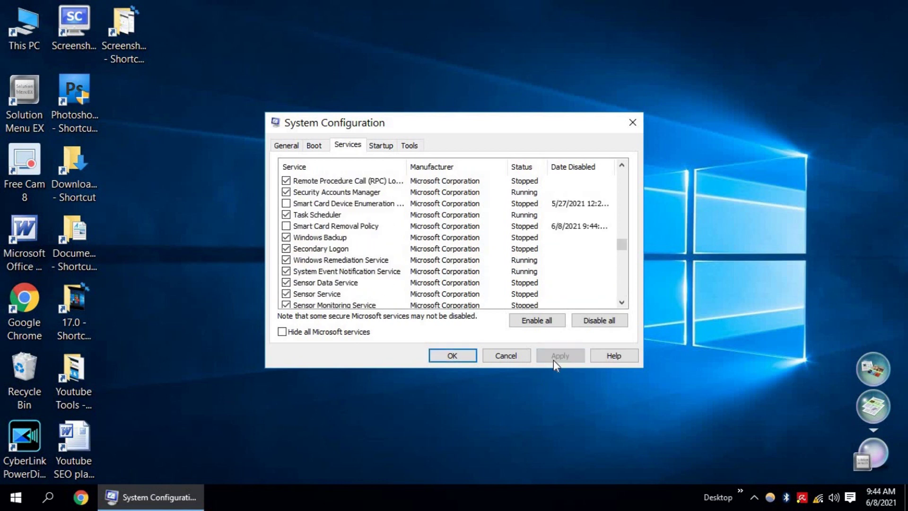
click(454, 357)
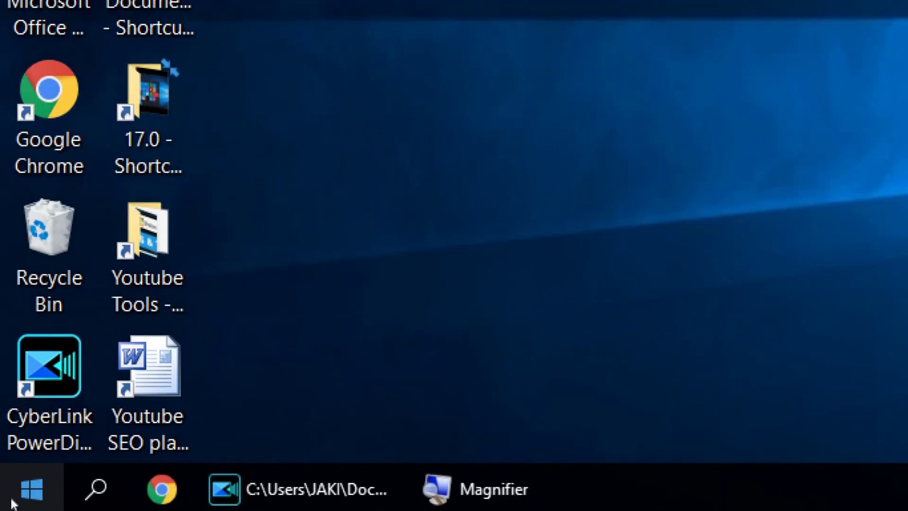
Launch Control Panel from the Windows System group in Start's full app list
click(10, 504)
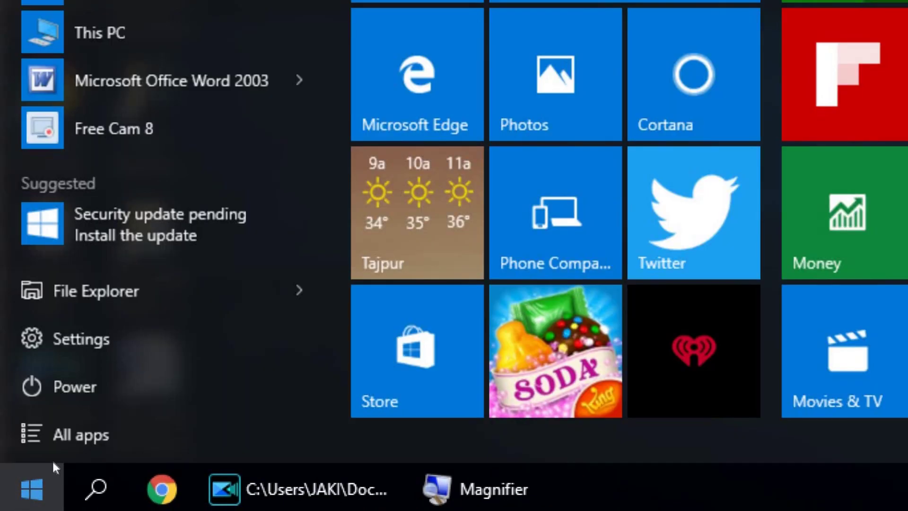
click(45, 454)
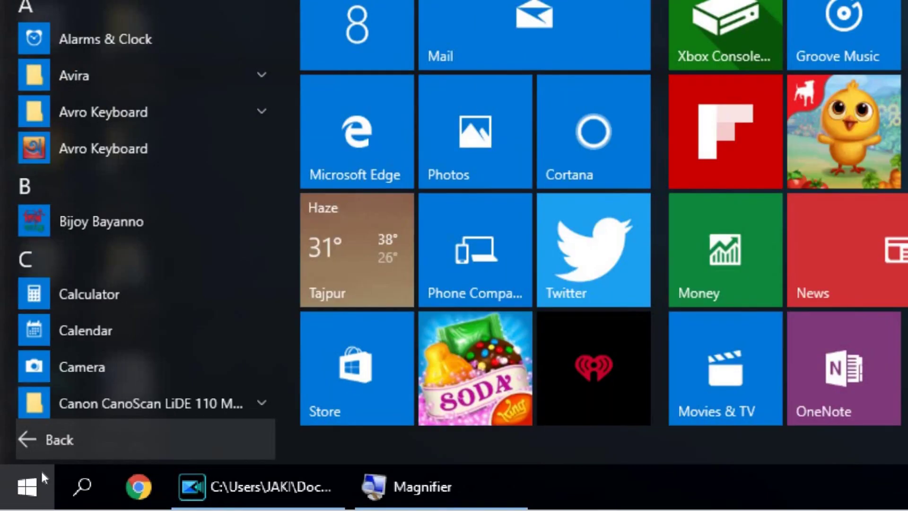
drag(166, 198, 172, 414)
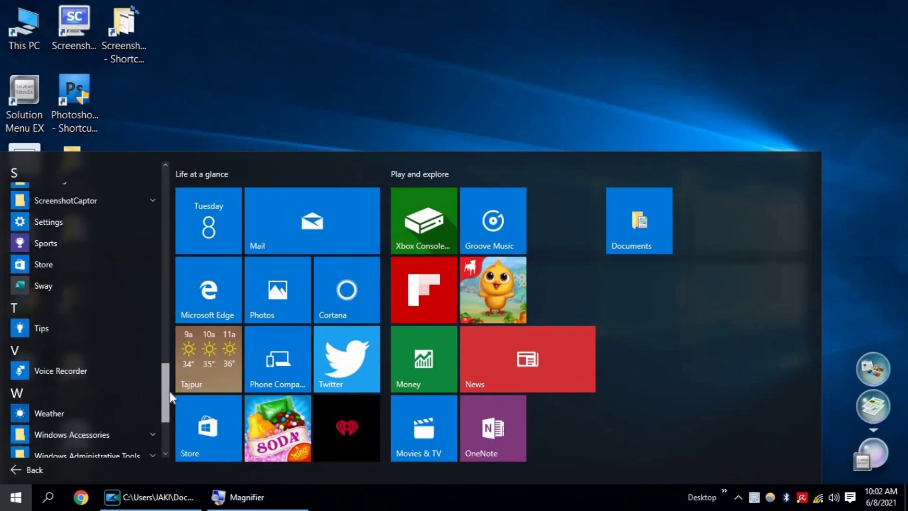
click(136, 401)
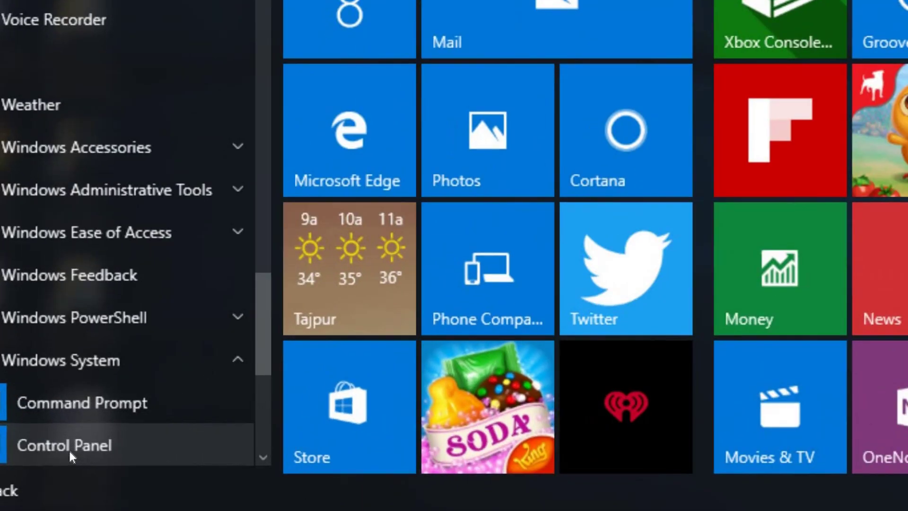
click(69, 448)
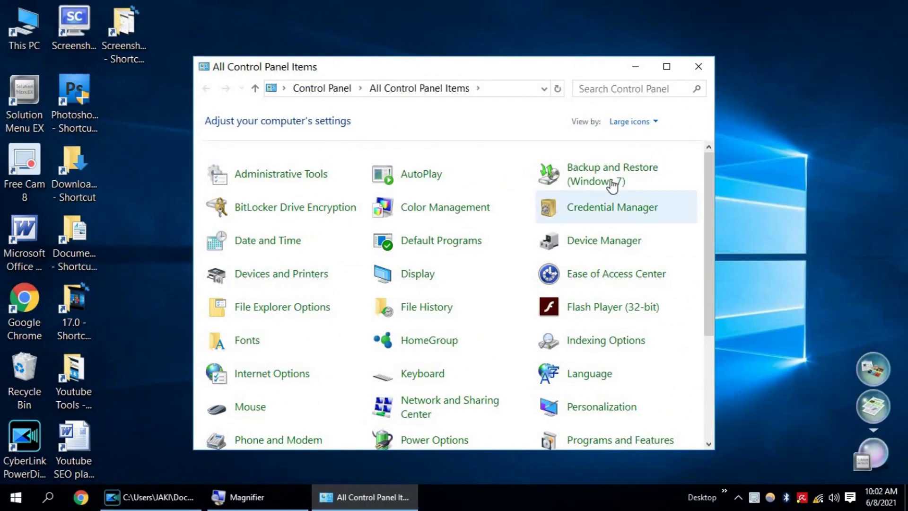
Maximize Control Panel and reach Performance Options through System's advanced system settings
click(670, 67)
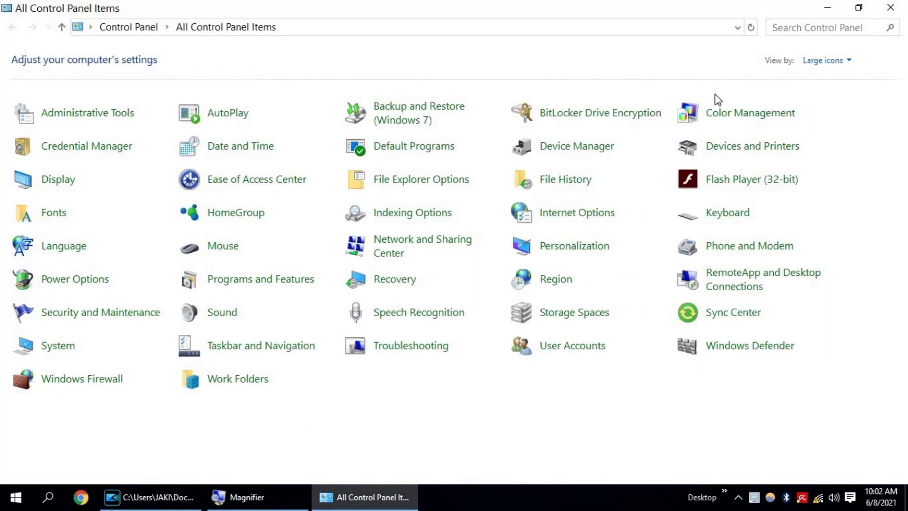
click(58, 346)
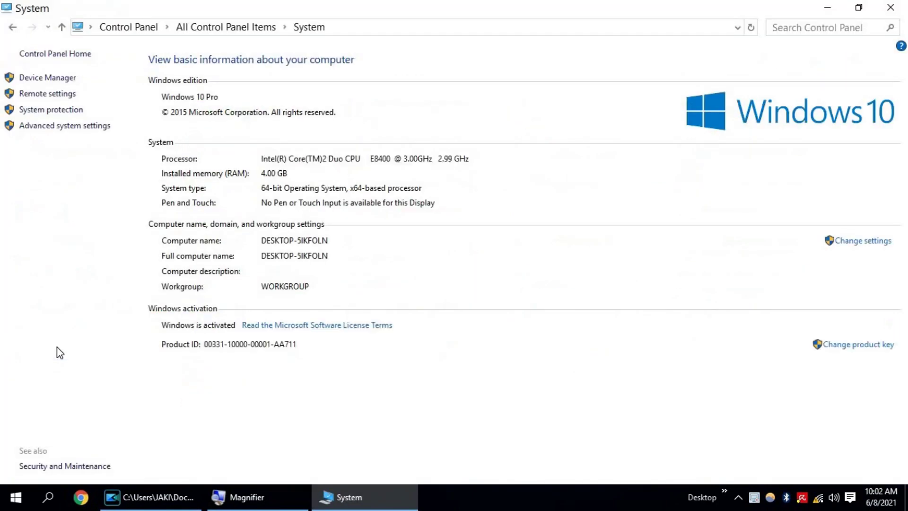
click(28, 127)
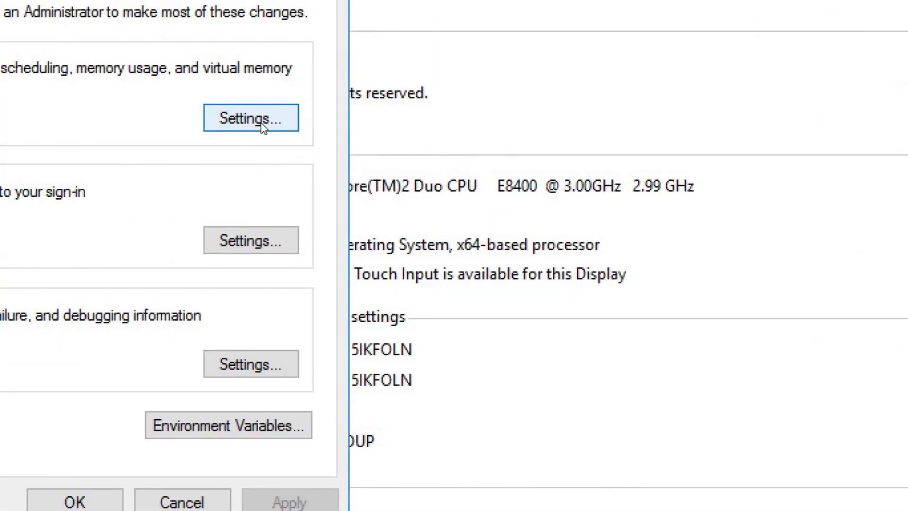
click(262, 124)
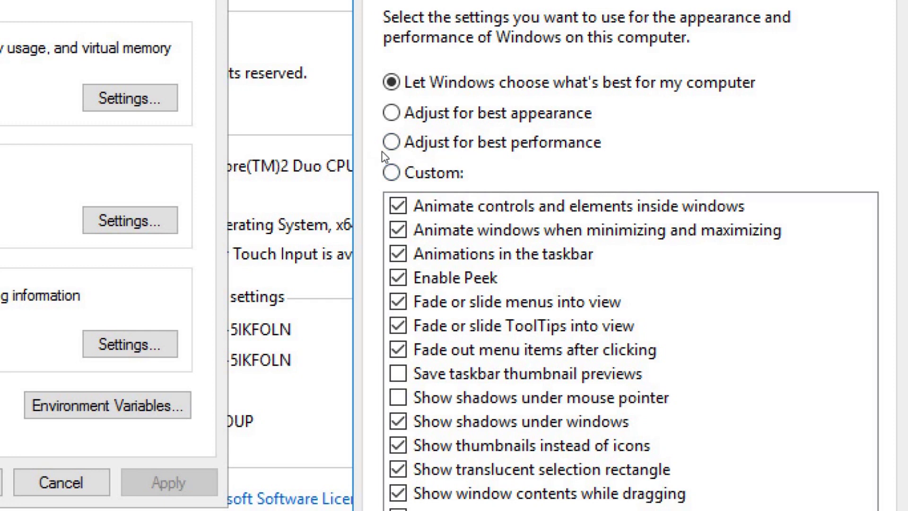
Choose best performance but keep icon-label shadows, font smoothing, thumbnails and pointer shadows; apply and close
click(391, 142)
click(380, 370)
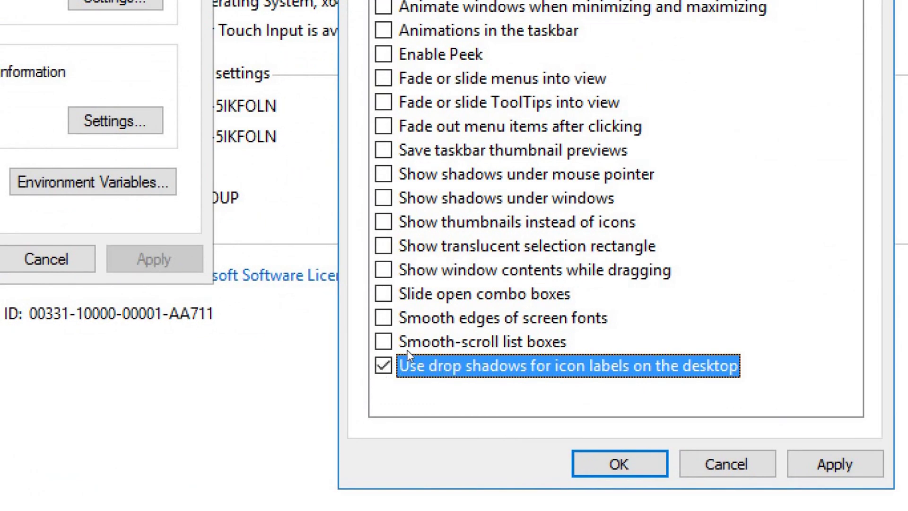
click(426, 317)
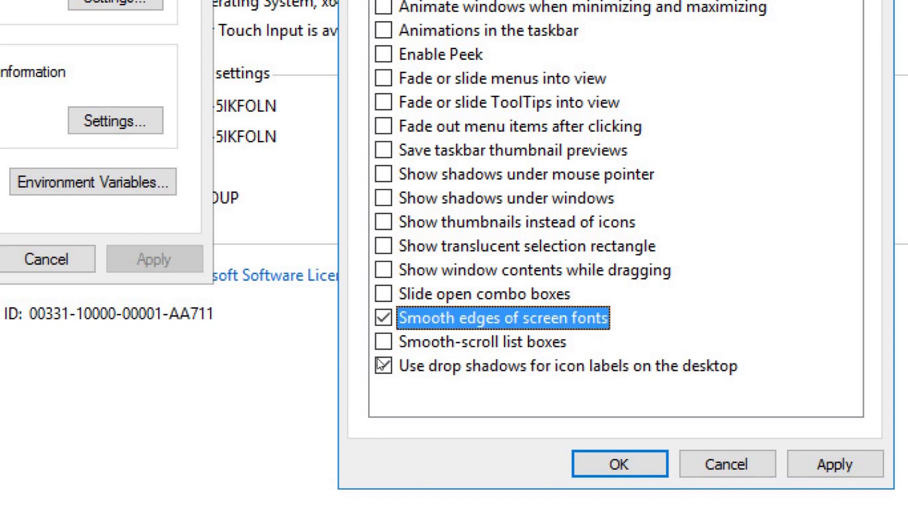
click(383, 306)
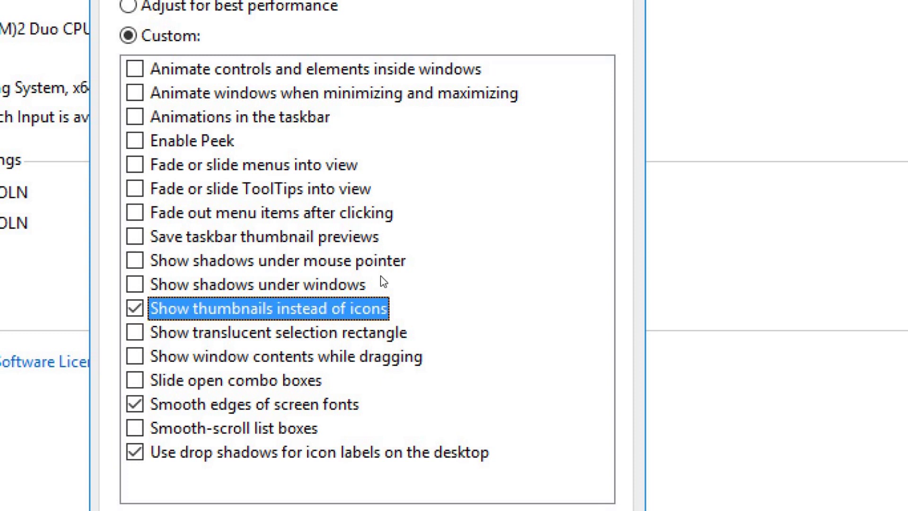
click(382, 277)
key(super+minus)
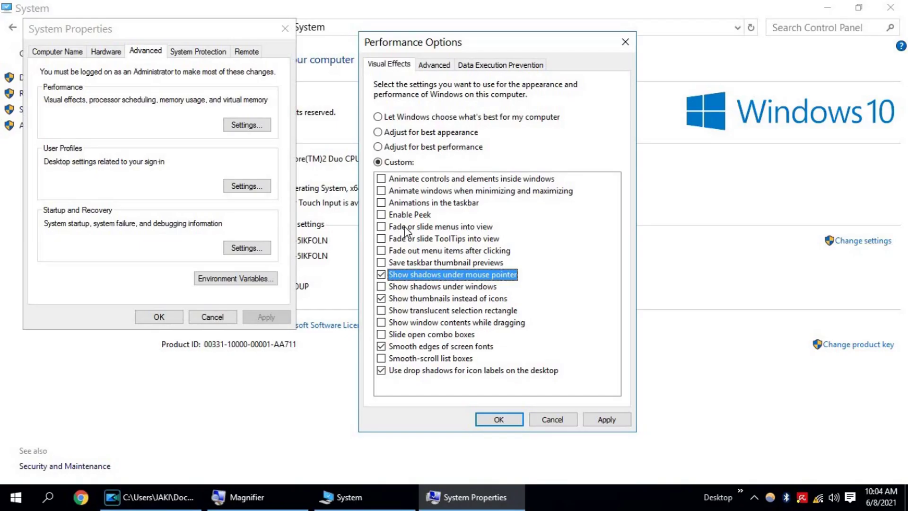
click(597, 421)
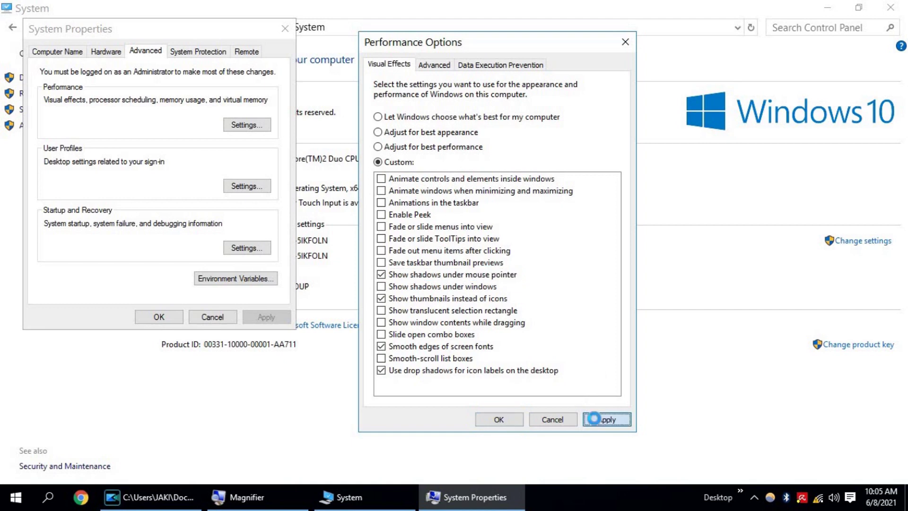
click(509, 421)
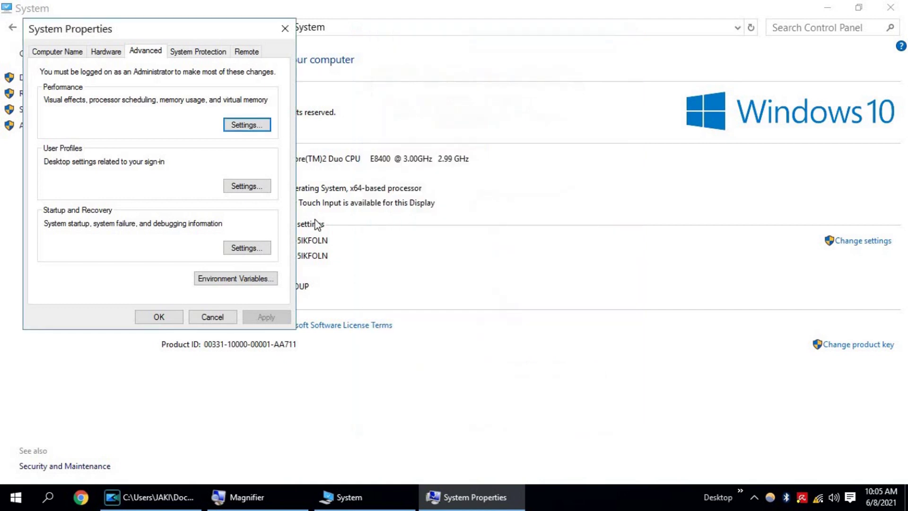
click(286, 31)
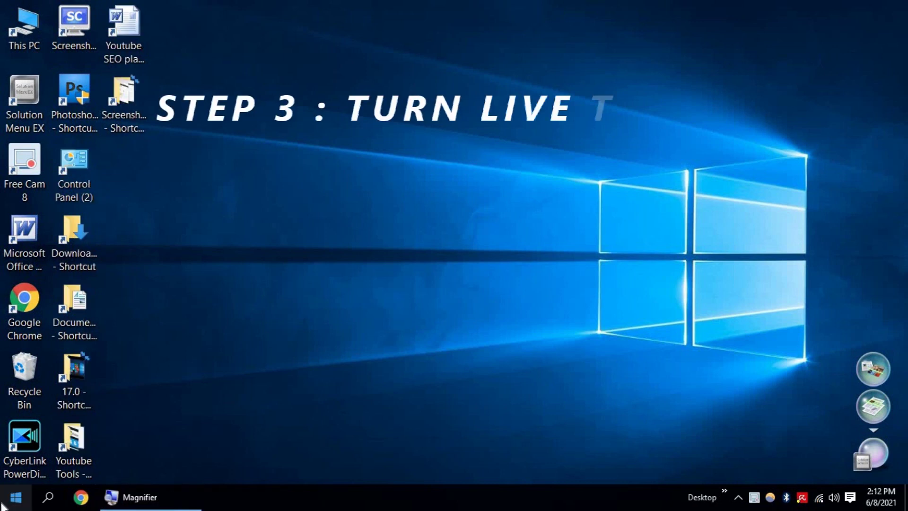
Turn off the News tile's live content in the Start menu
click(4, 502)
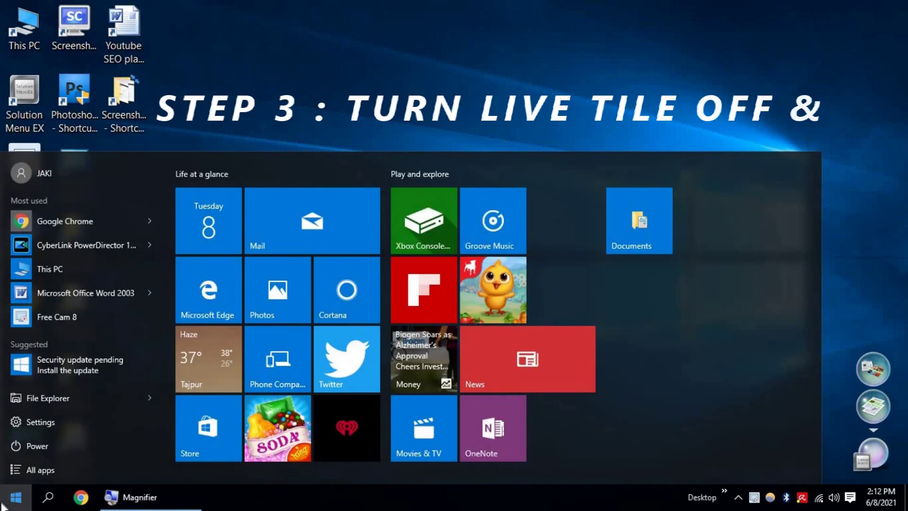
right_click(220, 353)
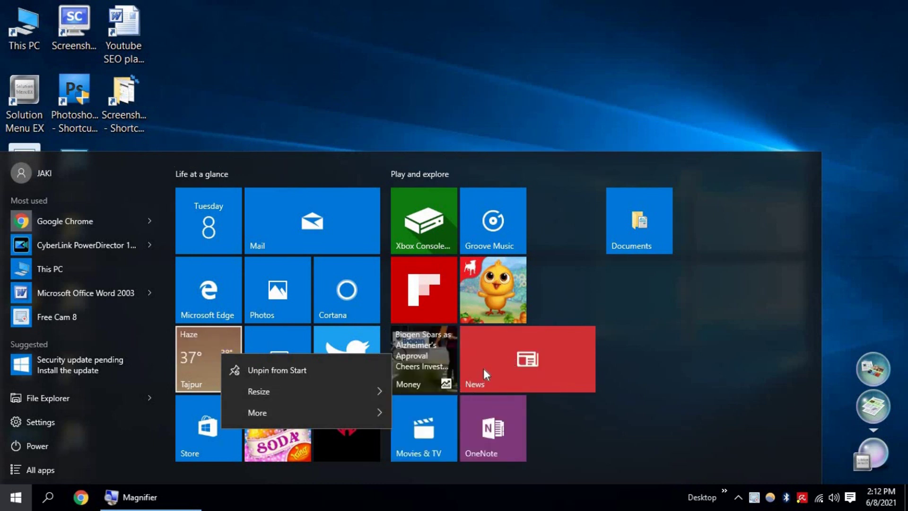
click(472, 133)
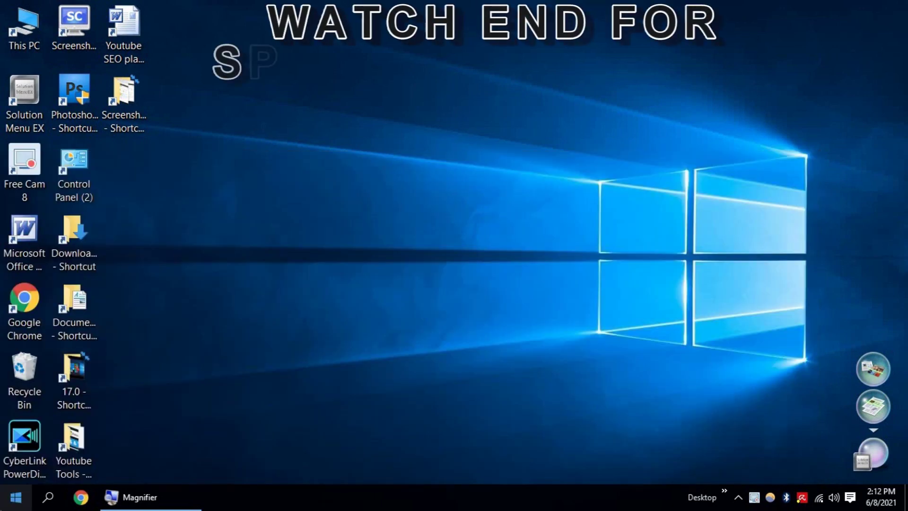
click(3, 508)
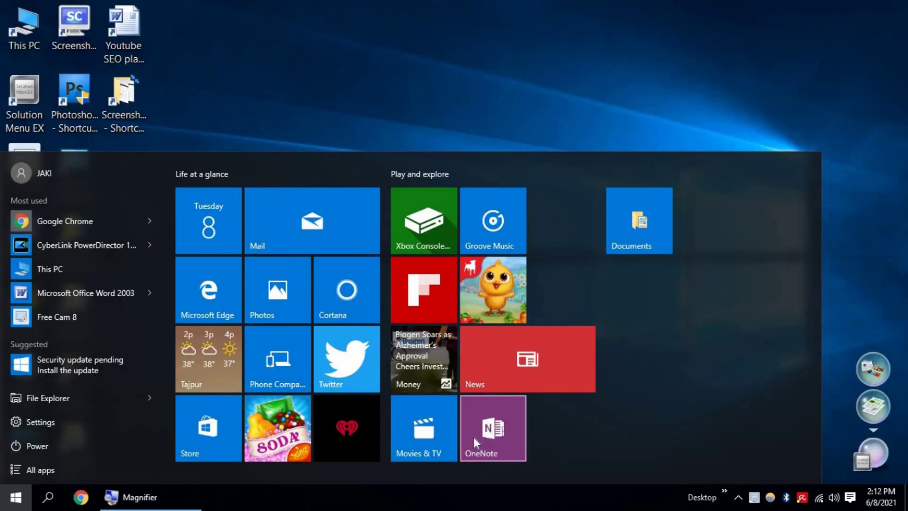
right_click(497, 359)
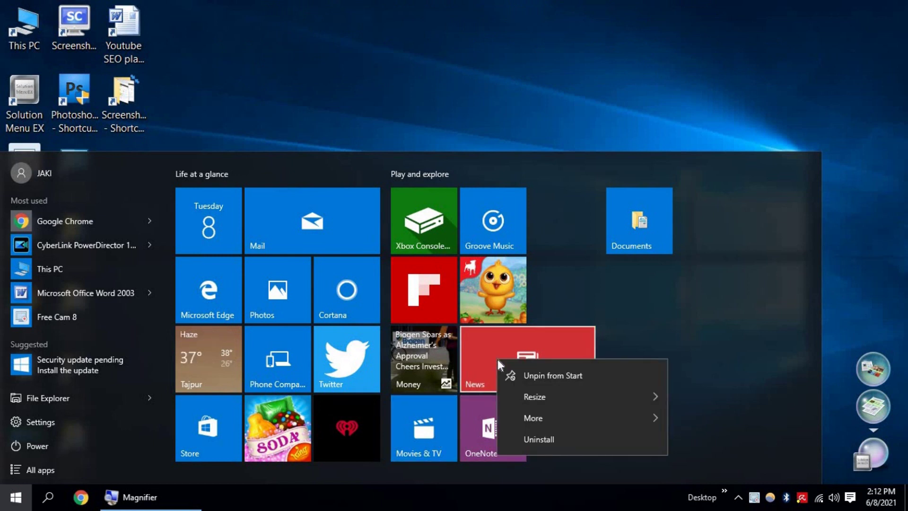
mouse_move(562, 421)
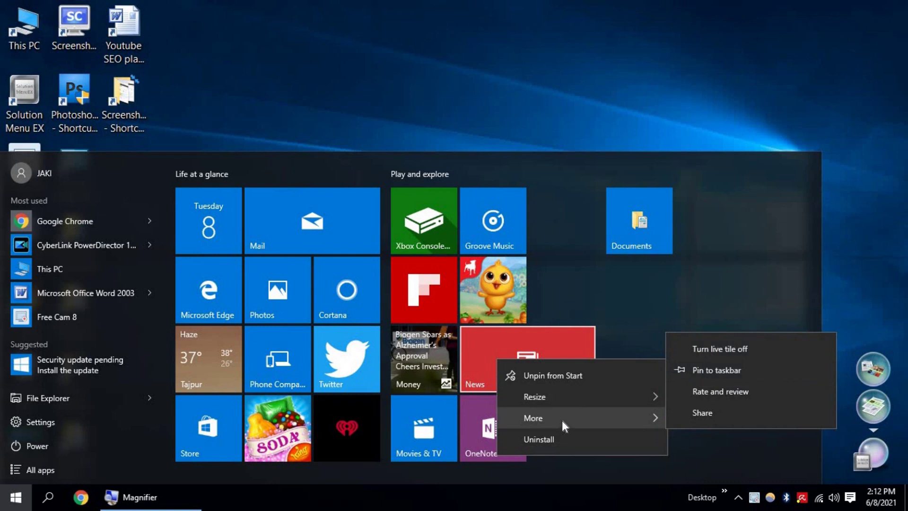
click(734, 350)
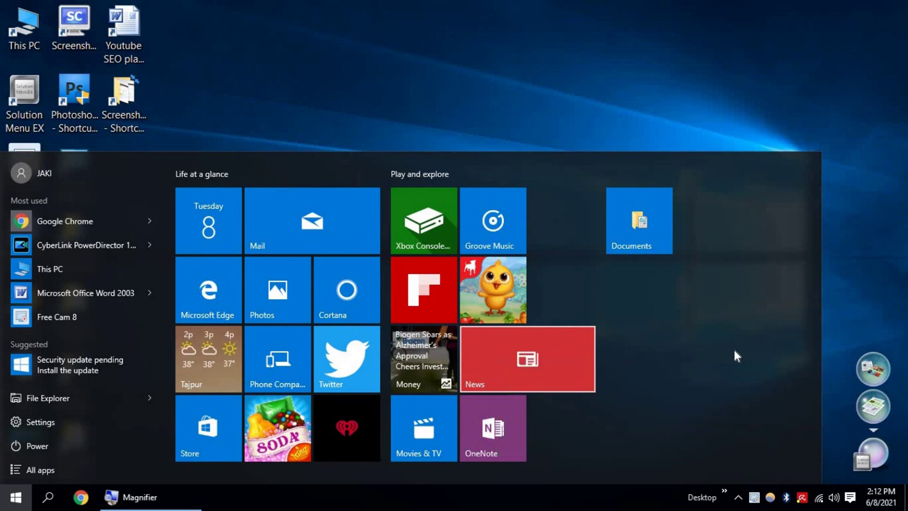
Turn off live content for the Money and OneNote tiles, then close Start
right_click(421, 356)
mouse_move(495, 416)
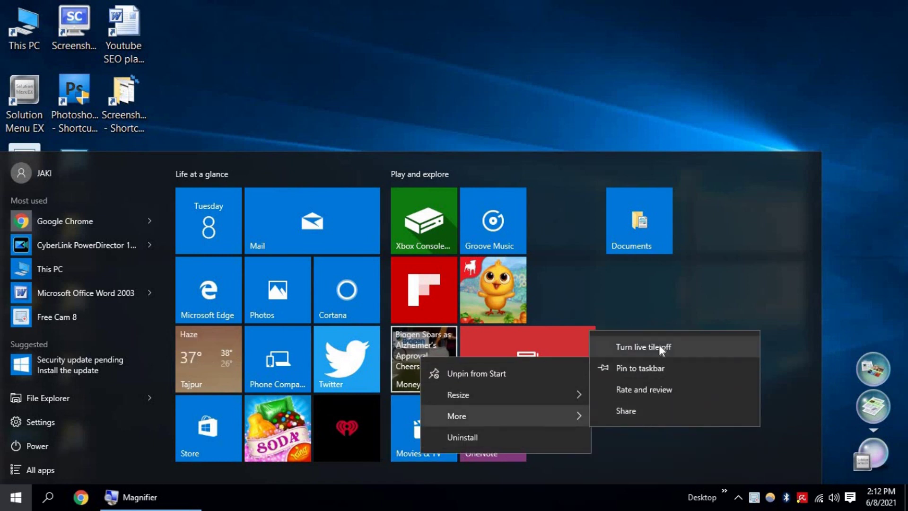
click(618, 349)
right_click(477, 444)
mouse_move(561, 430)
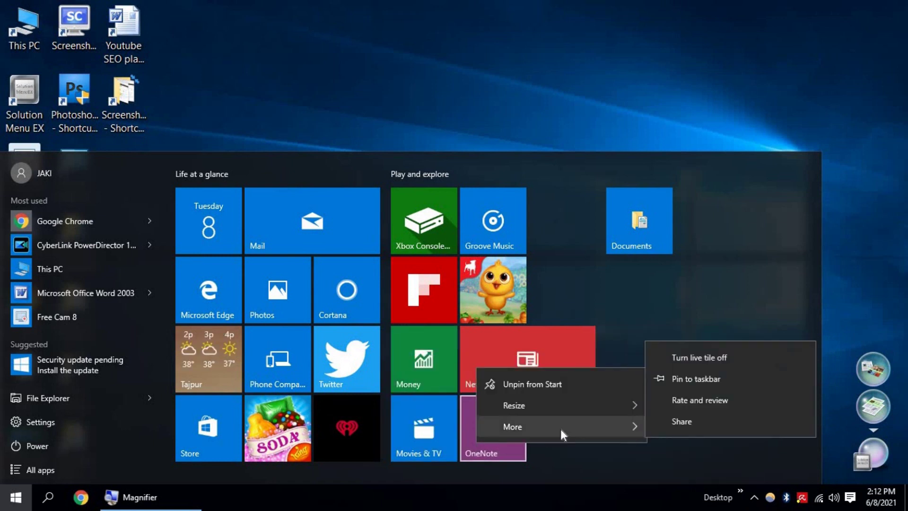
click(678, 360)
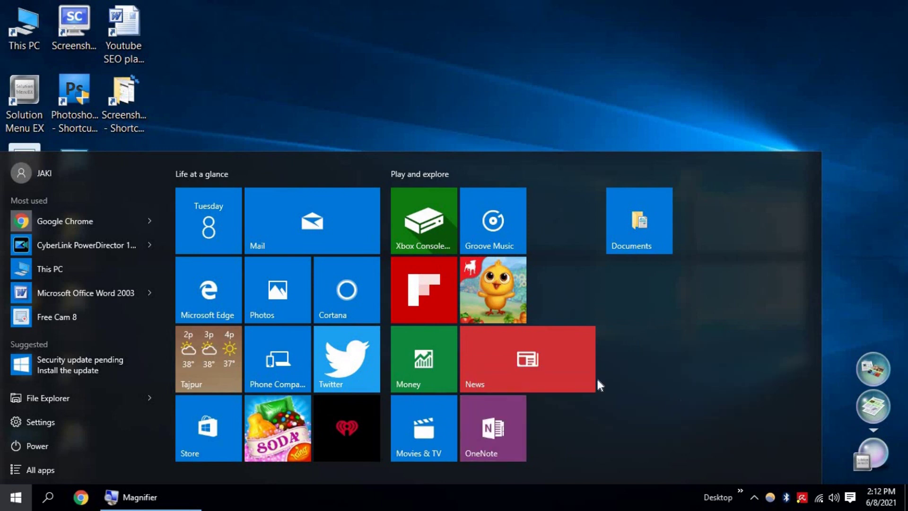
click(493, 120)
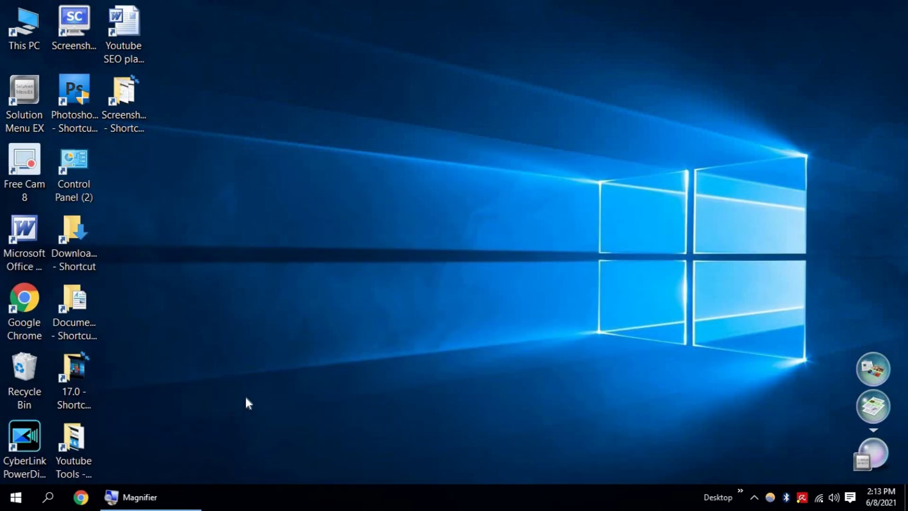
Launch Windows Settings from Start and go to the Update & Security category
key(super)
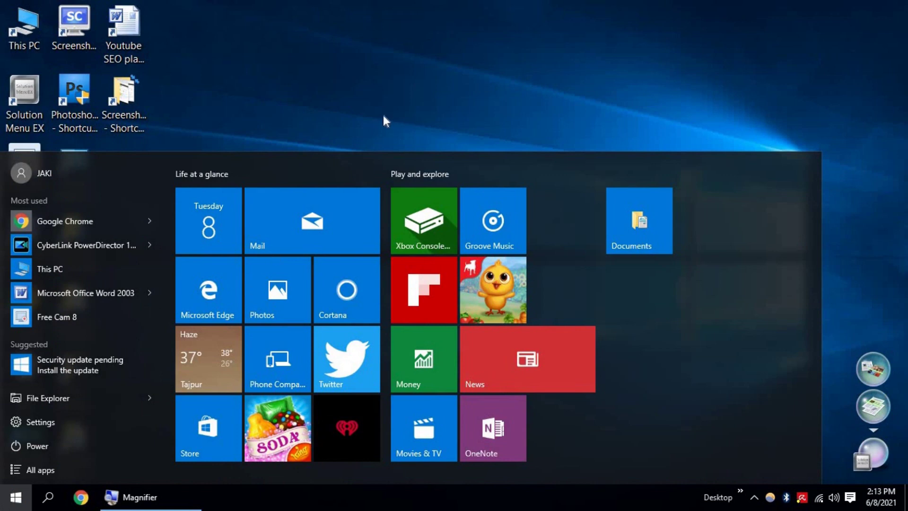
click(3, 505)
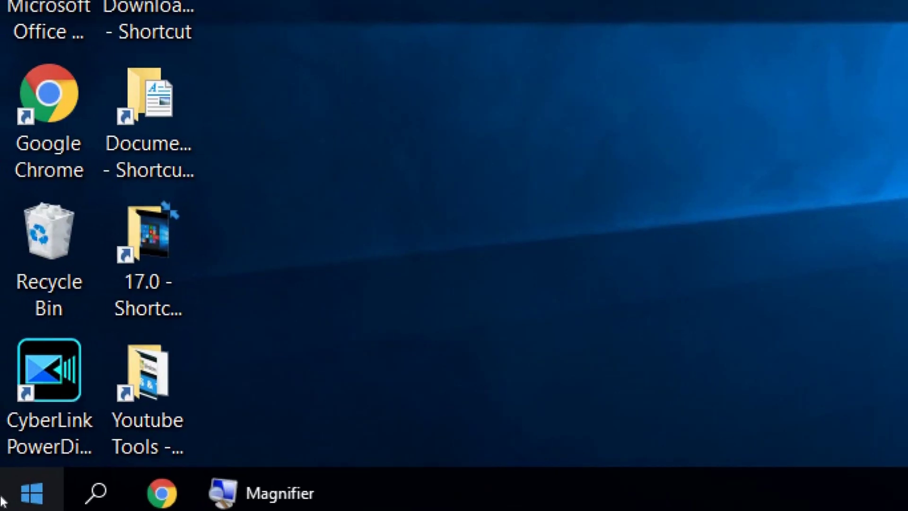
click(10, 503)
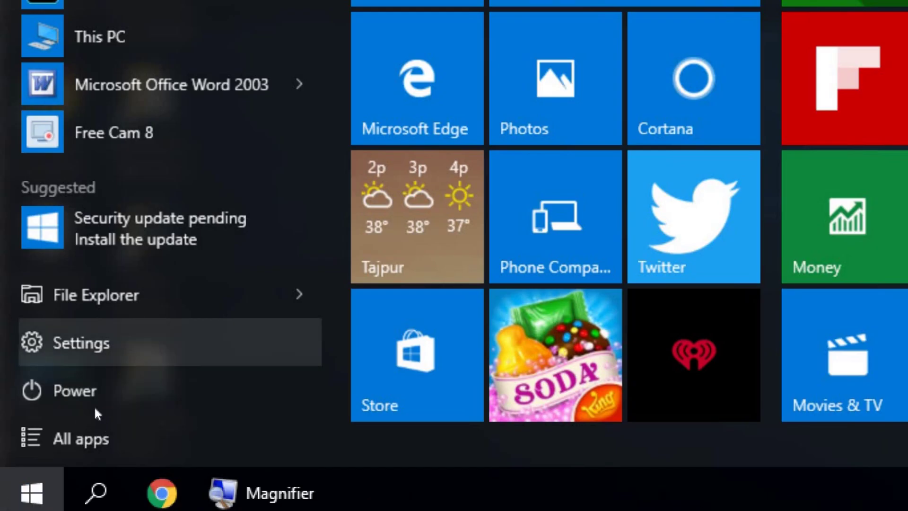
key(Return)
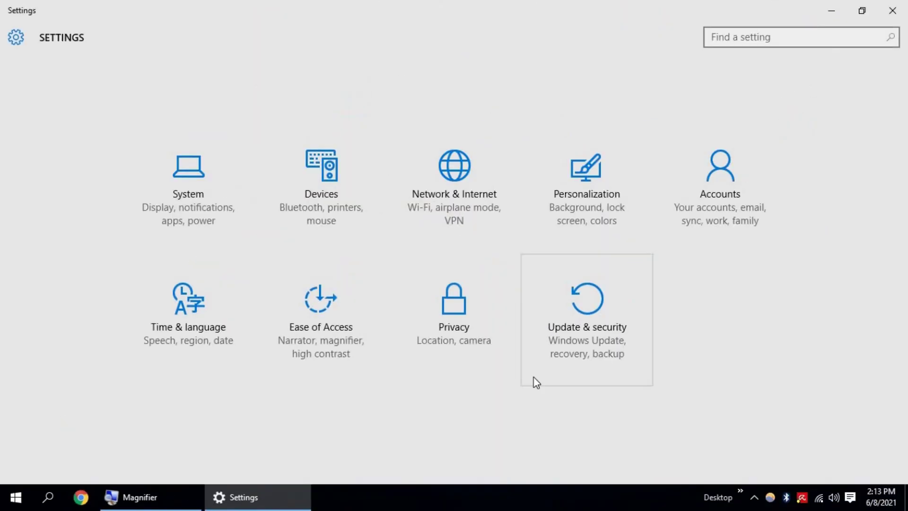
click(586, 316)
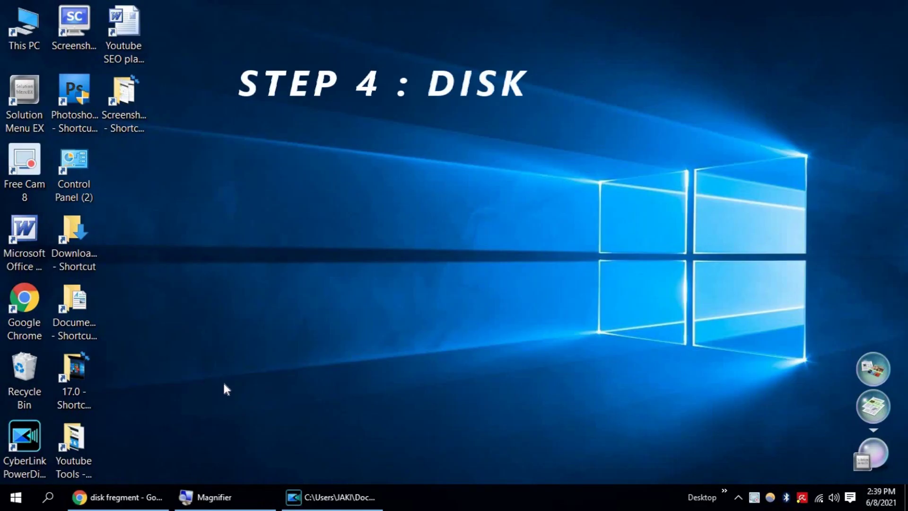
Find Optimize Drives via 'defrag', optimize the (C:) and second drives, then close the tool
click(48, 501)
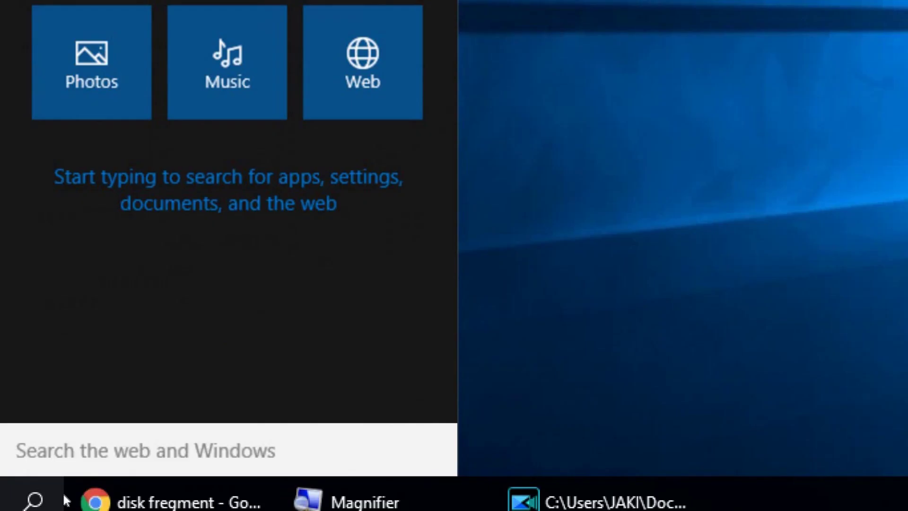
text(defrag)
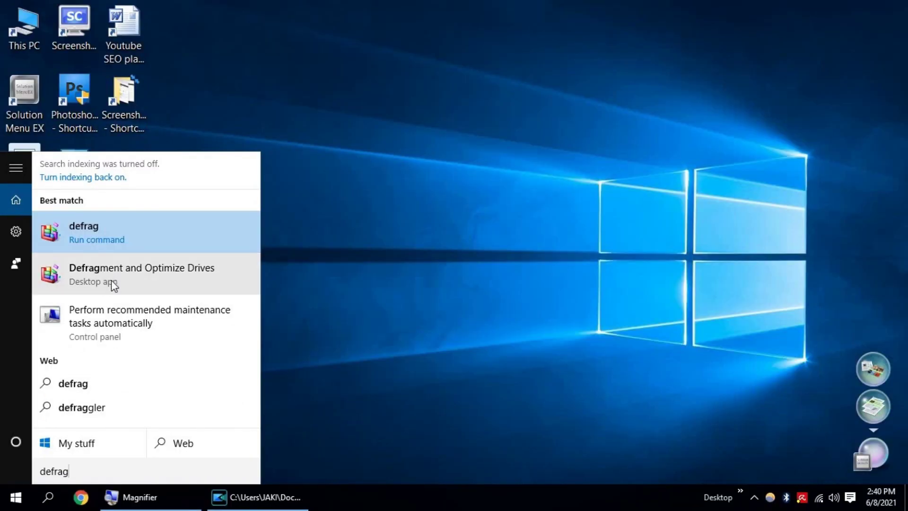
click(111, 280)
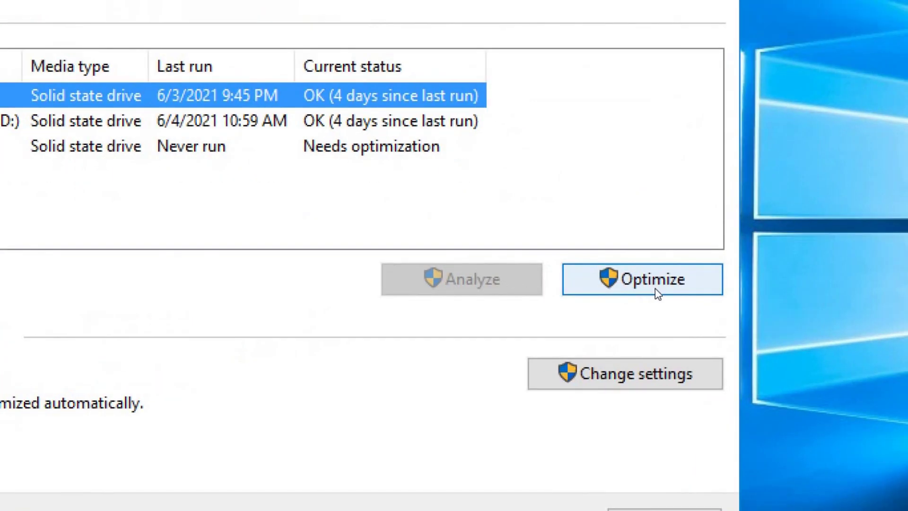
click(634, 288)
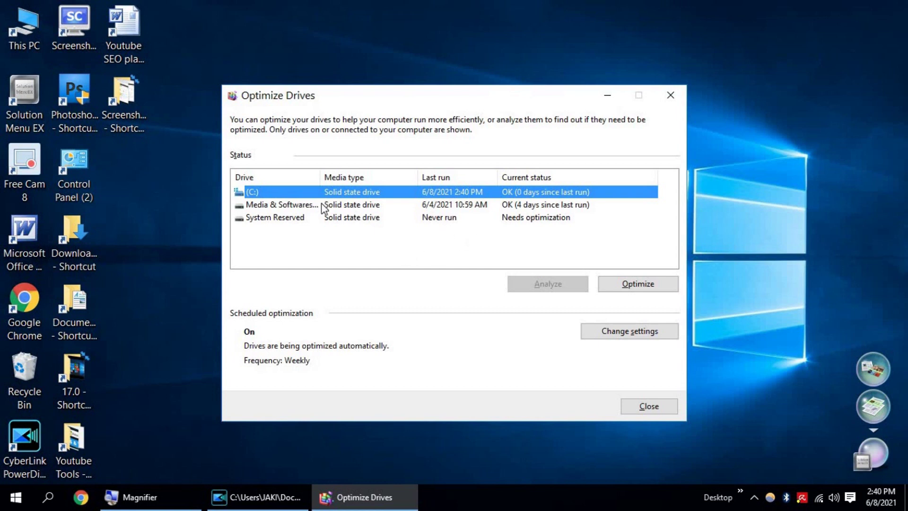
click(298, 207)
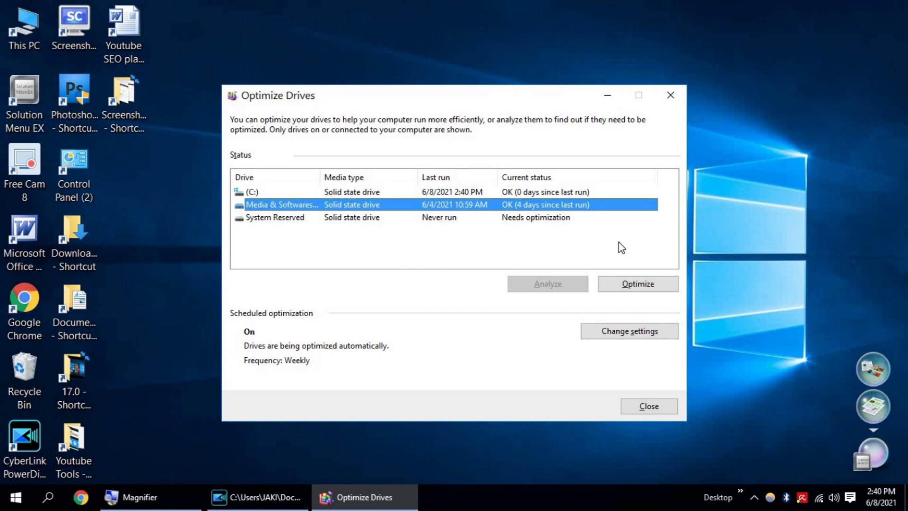
click(634, 284)
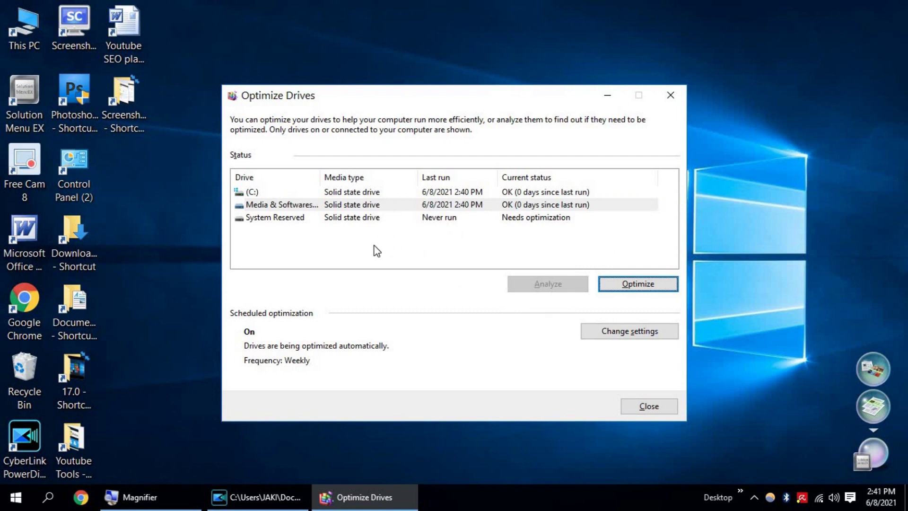
click(656, 409)
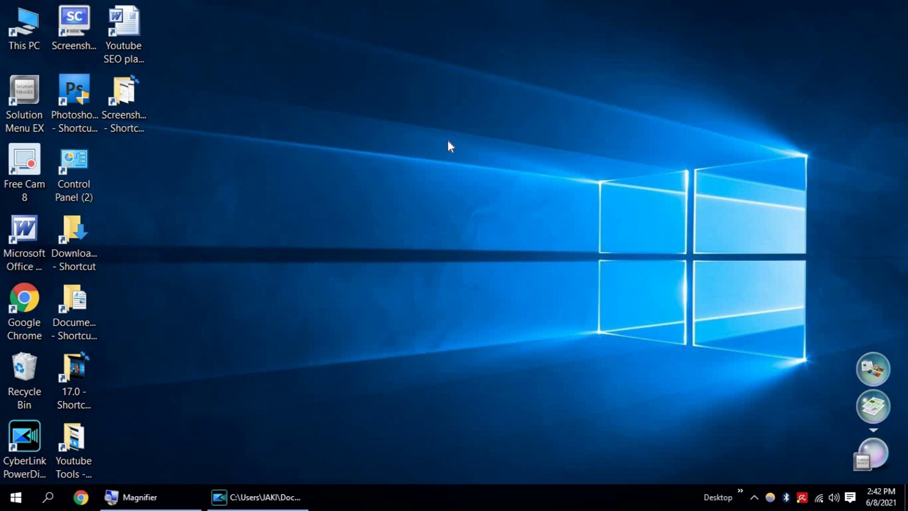
Open %temp% from Run, delete all its files skipping in-use items, and close it
key(super+r)
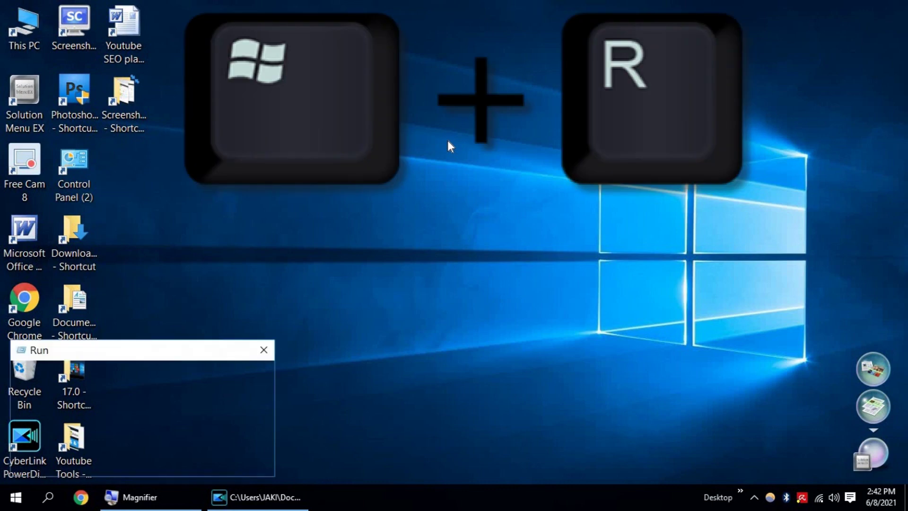
key(BackSpace)
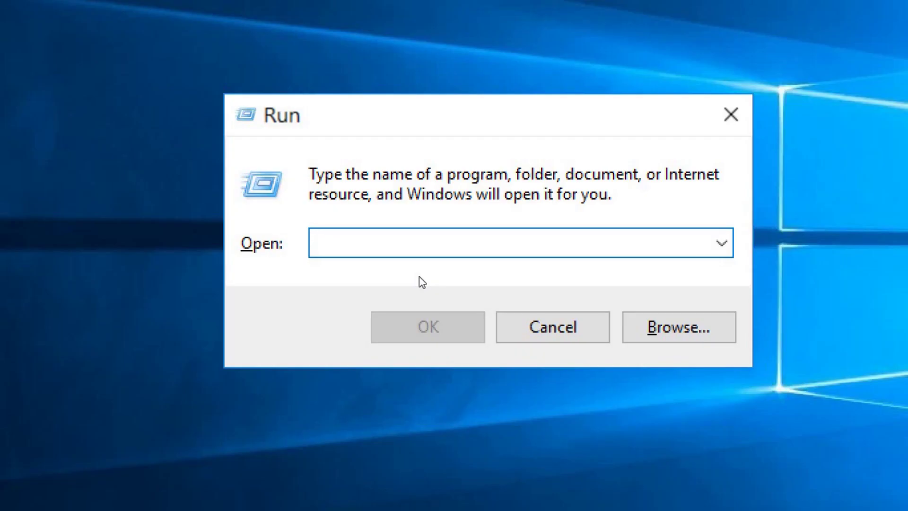
text(%t)
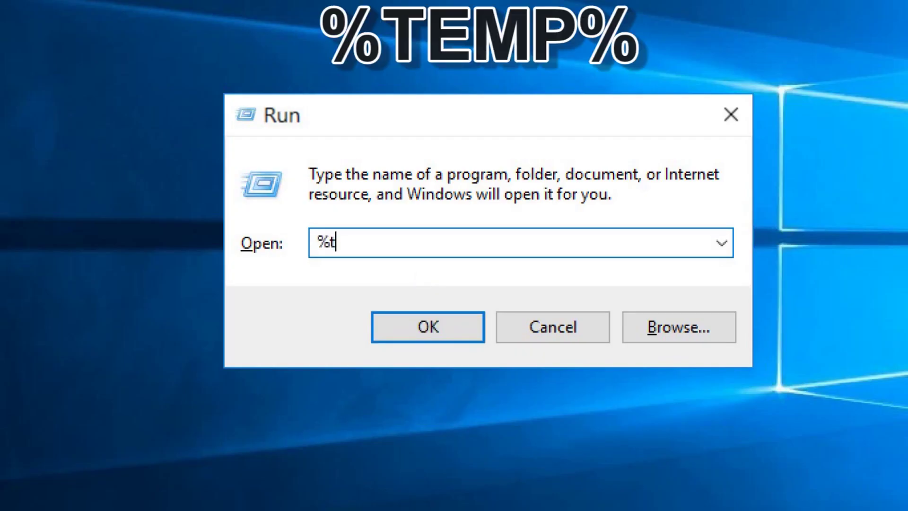
text(emp%)
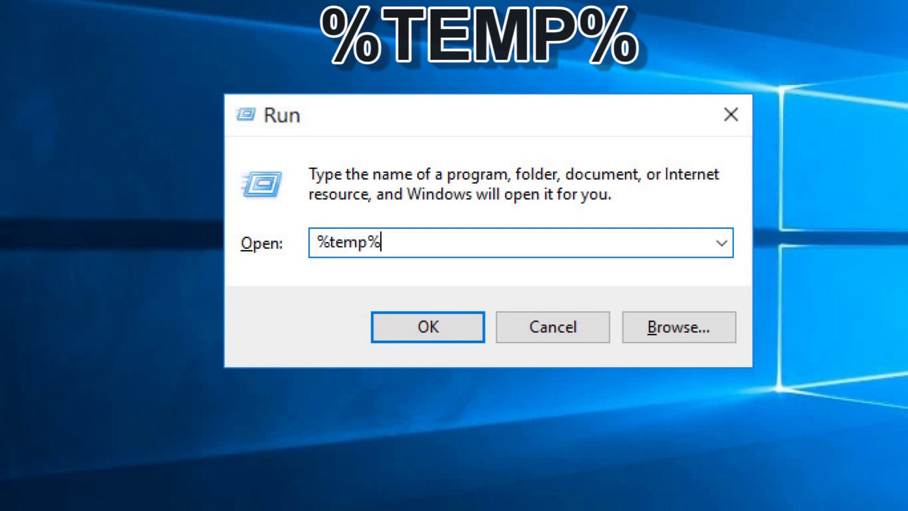
click(429, 315)
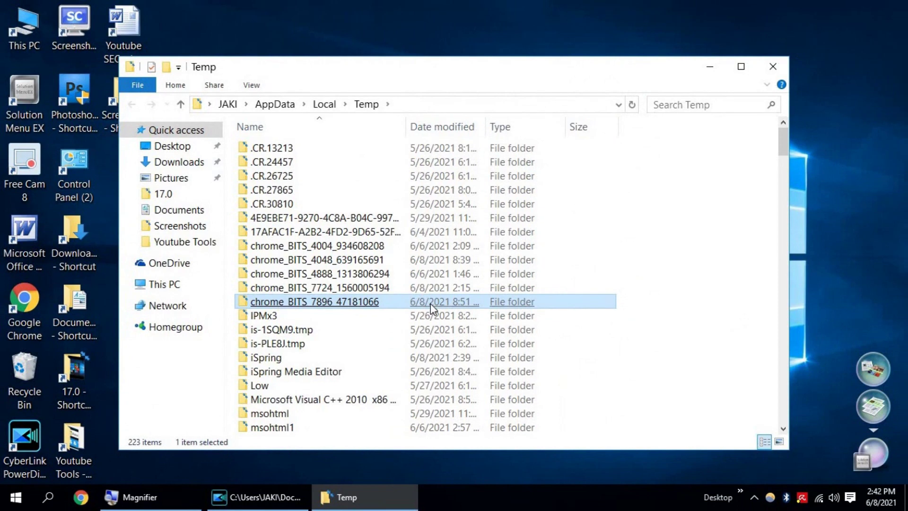
key(ctrl+a)
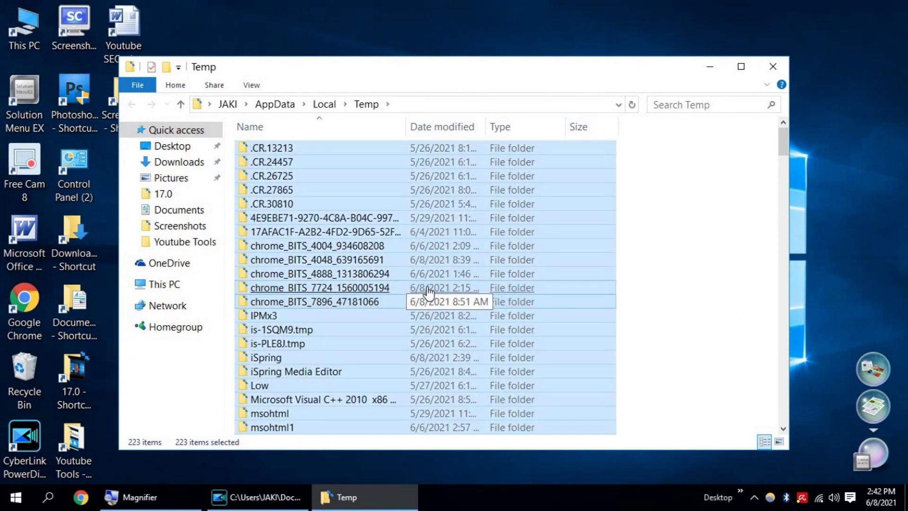
key(Delete)
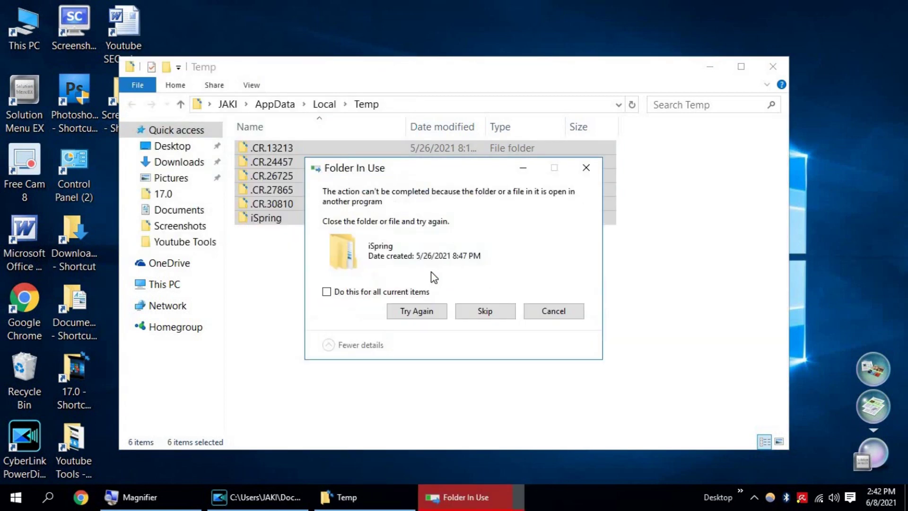
click(347, 294)
click(487, 312)
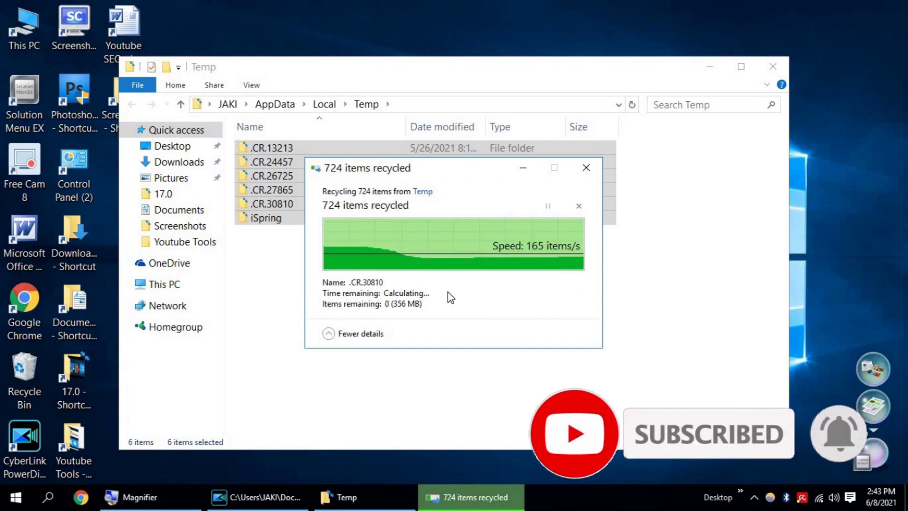
key(alt+F4)
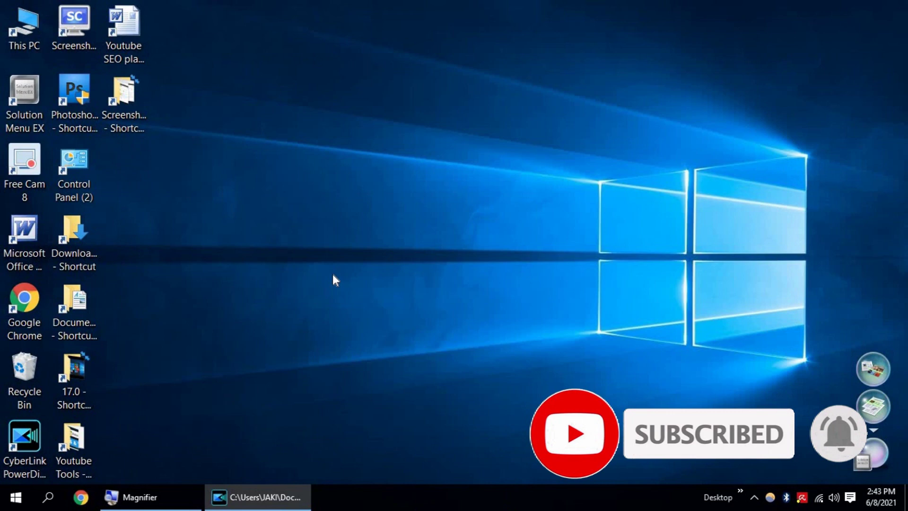
Open the Windows Temp folder from Run, delete all 17 items with permission, and close it
key(super+r)
key(BackSpace)
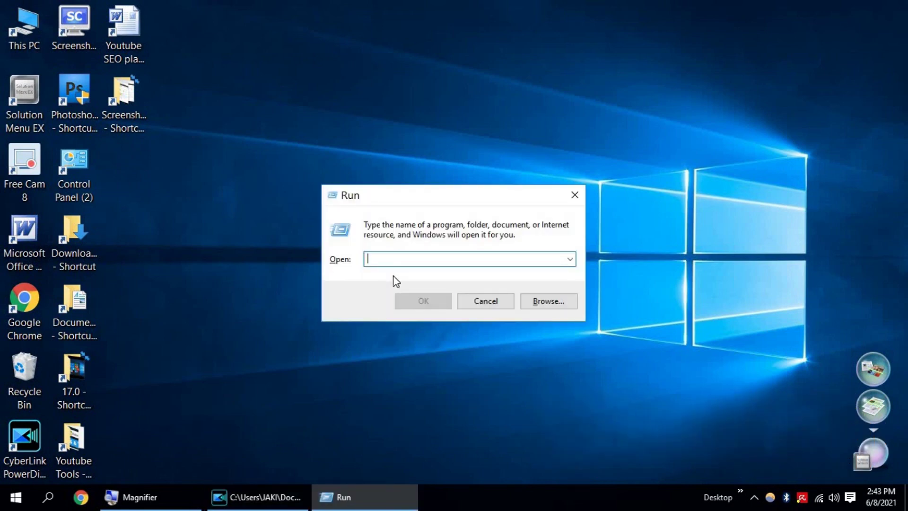
text(te)
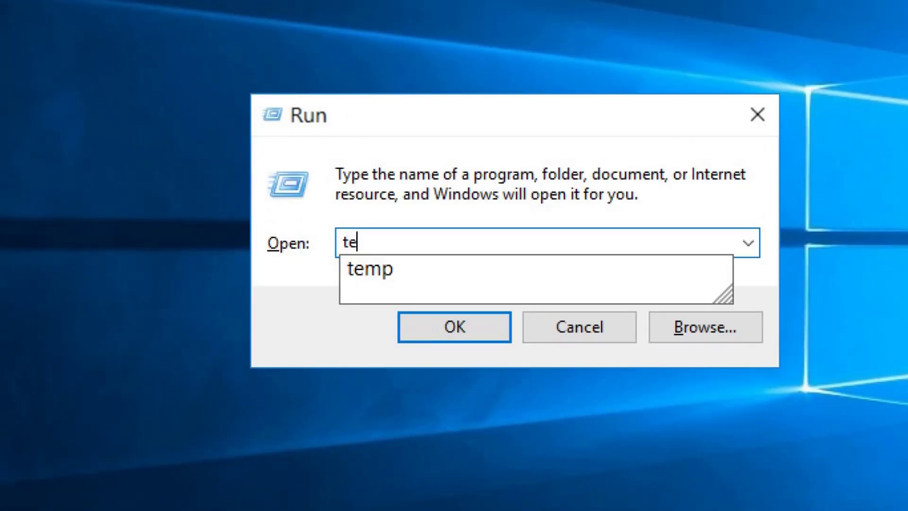
text(m)
click(393, 275)
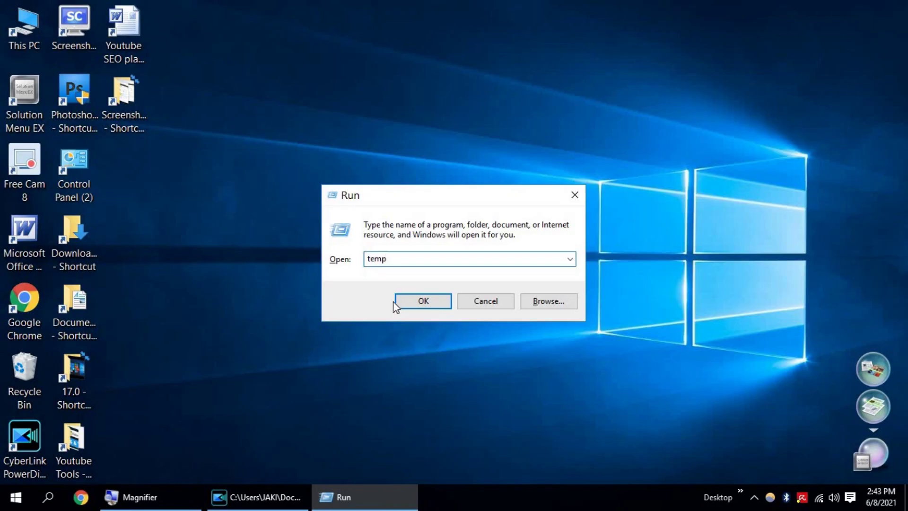
click(425, 303)
key(ctrl+a)
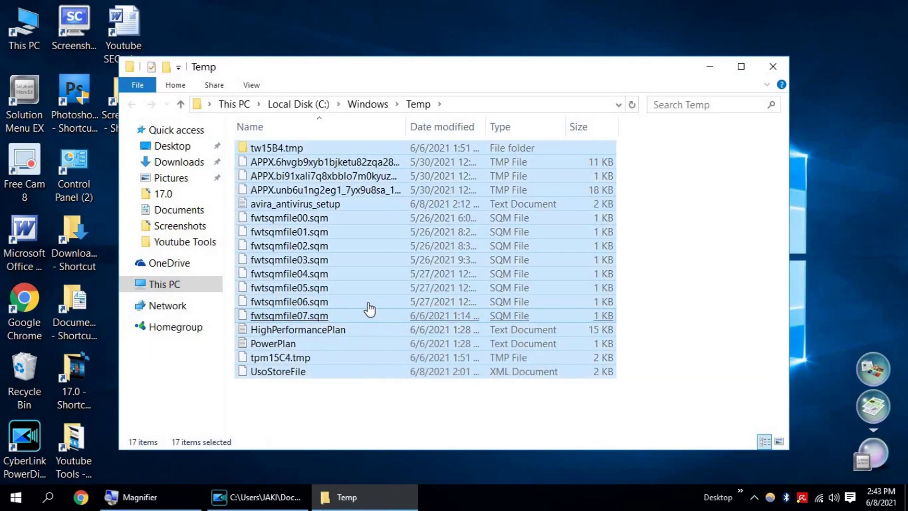
key(Delete)
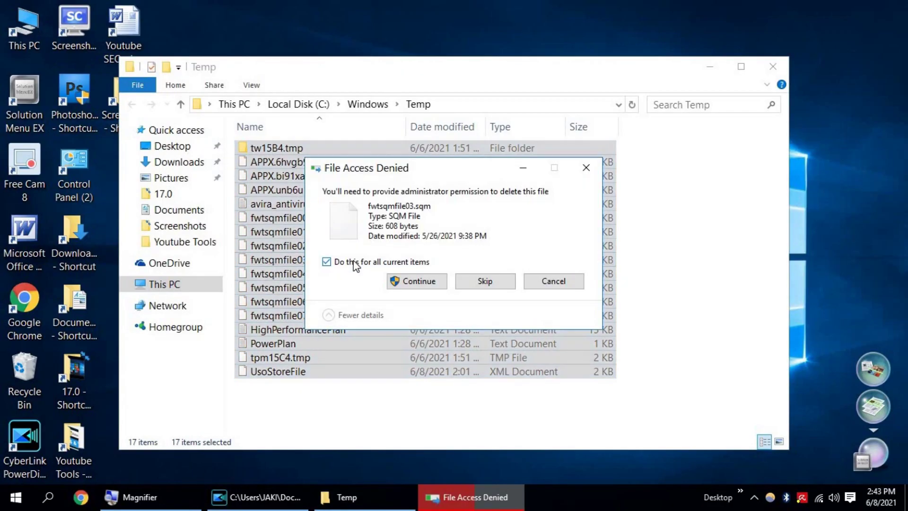
click(419, 287)
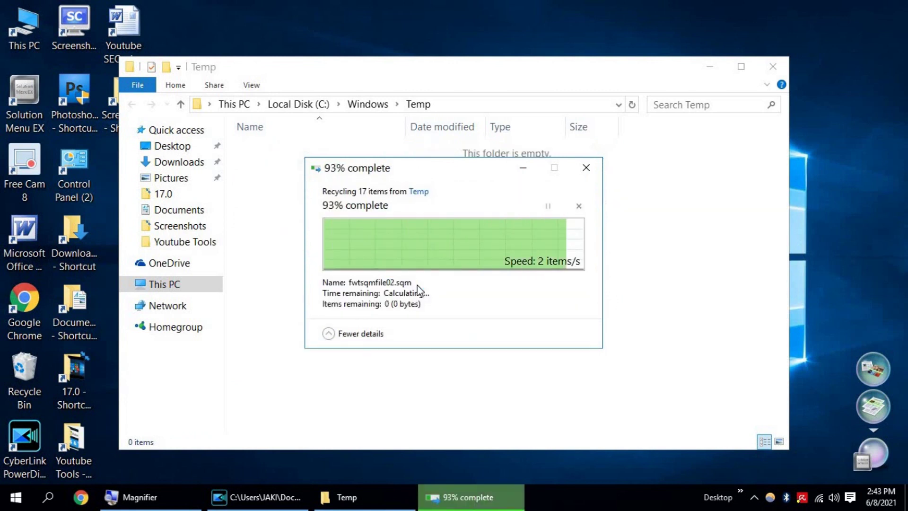
click(773, 66)
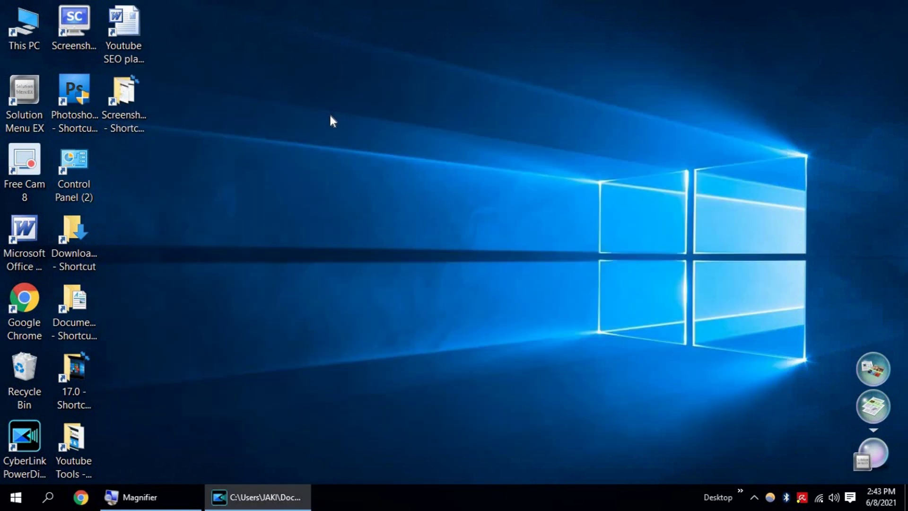
Open the Properties of Local Disk (C:) from a maximized This PC window
double_click(26, 45)
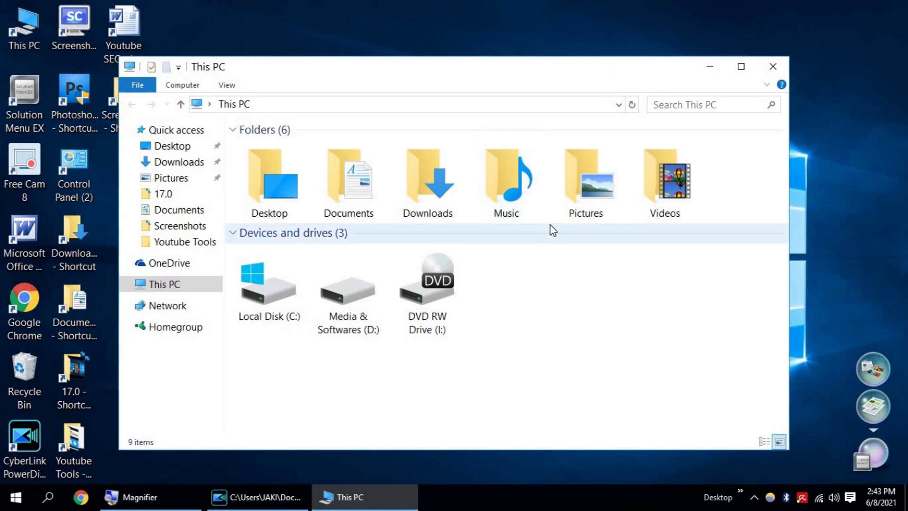
click(740, 65)
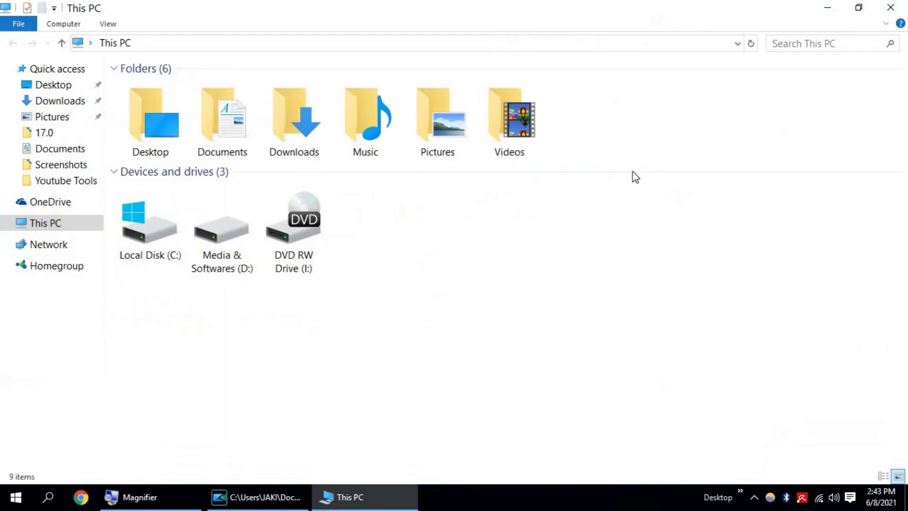
click(165, 241)
right_click(152, 243)
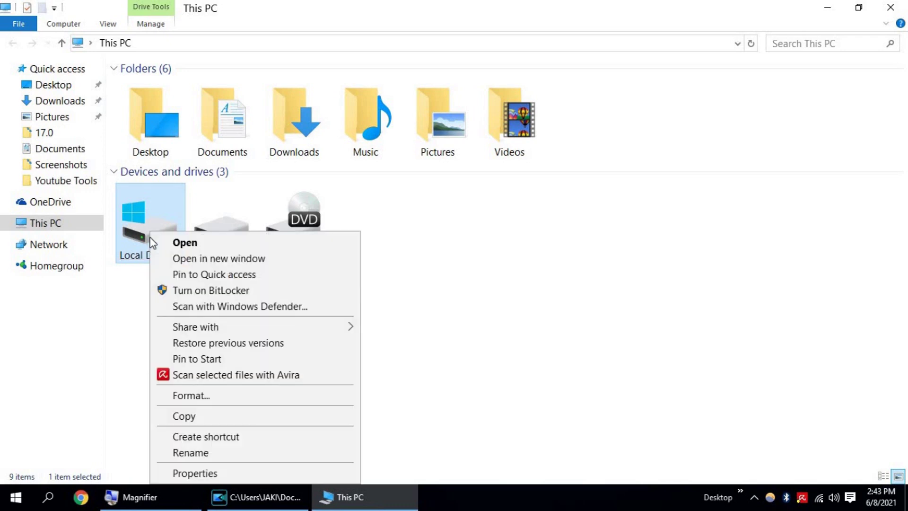
click(229, 474)
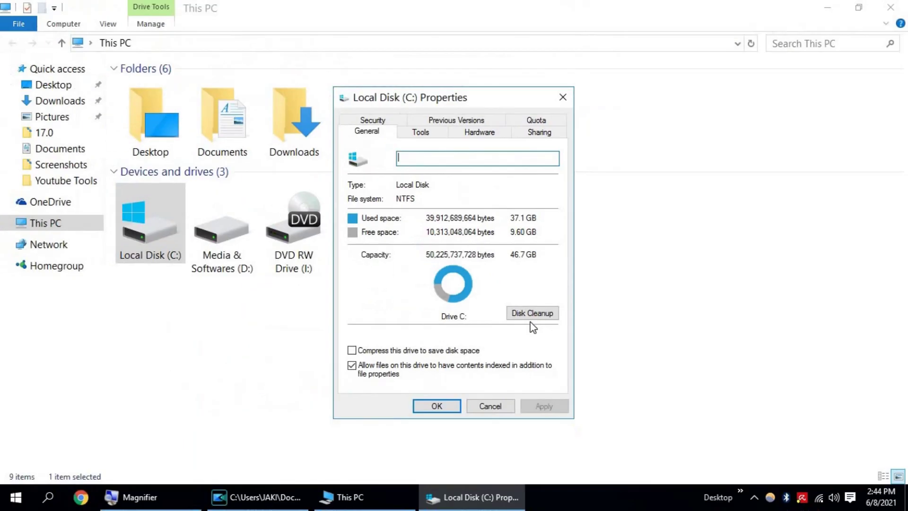
Run Disk Cleanup on C:, add queued Windows error reports, and rescan including system files
click(527, 314)
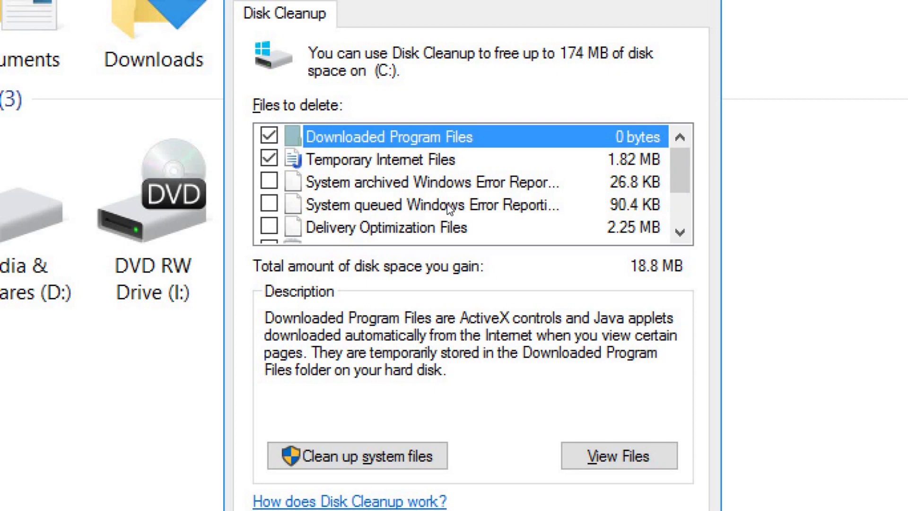
scroll(560, 232, down, 1)
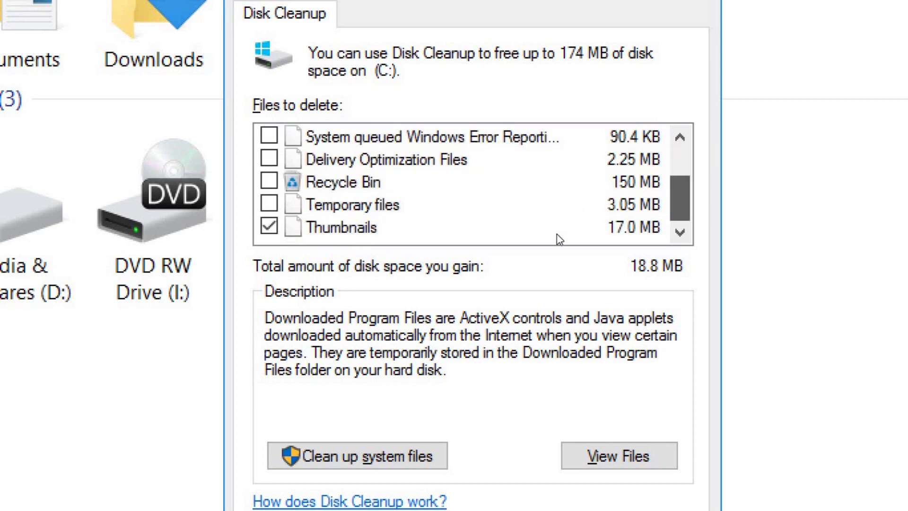
scroll(560, 239, up, 1)
click(269, 204)
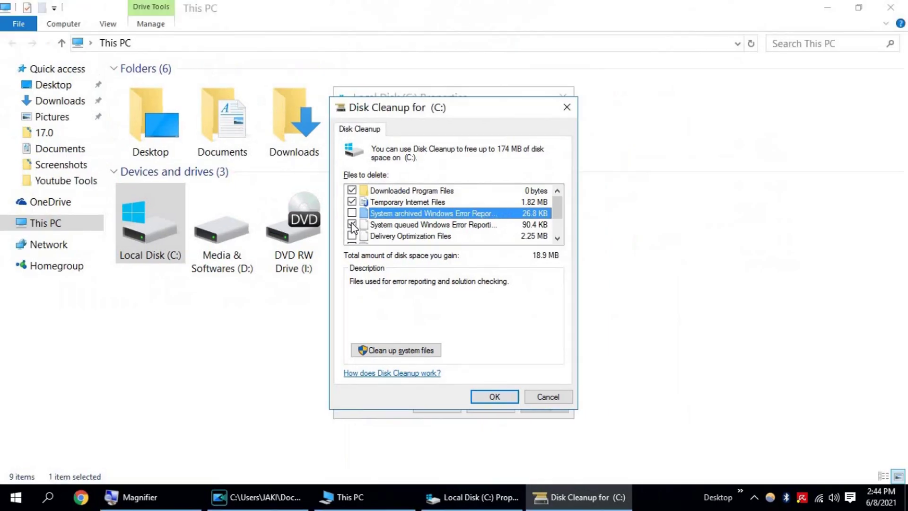
click(410, 351)
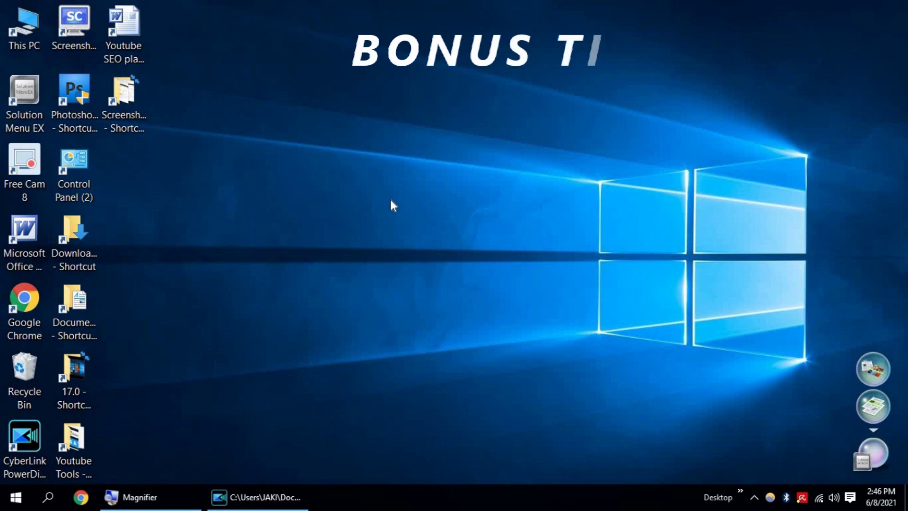
Open This PC in a maximized File Explorer window and select the Media & Softwares (D:) drive
key(super+e)
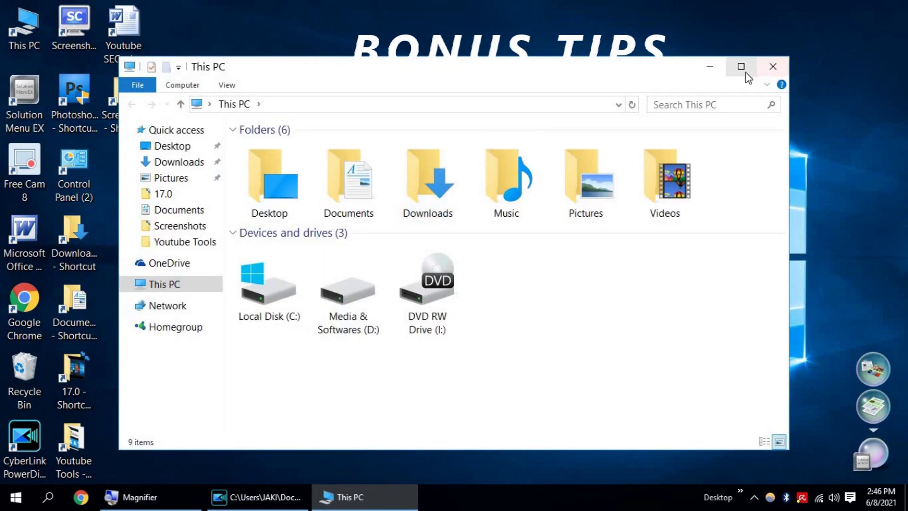
click(742, 68)
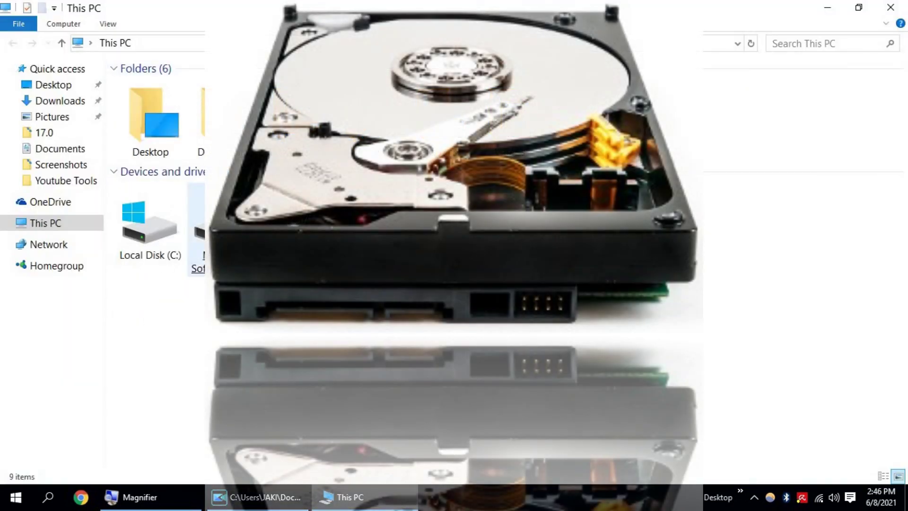
click(196, 227)
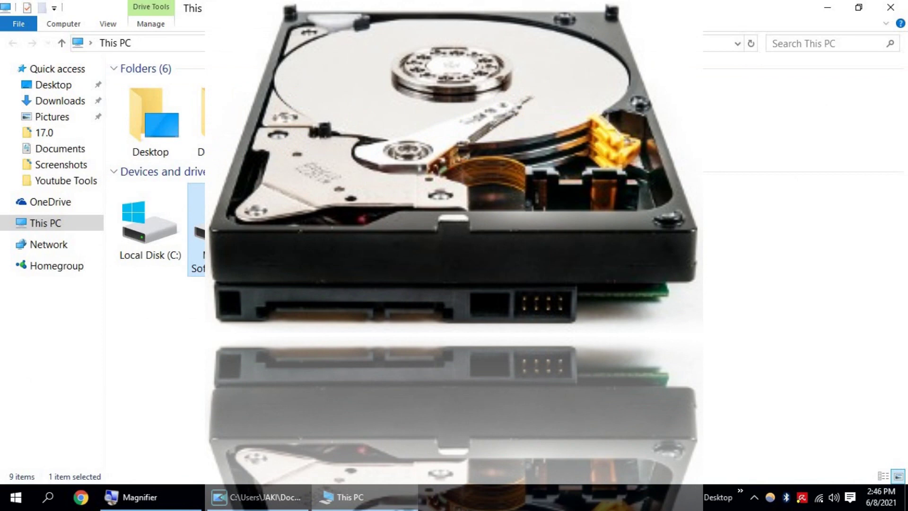